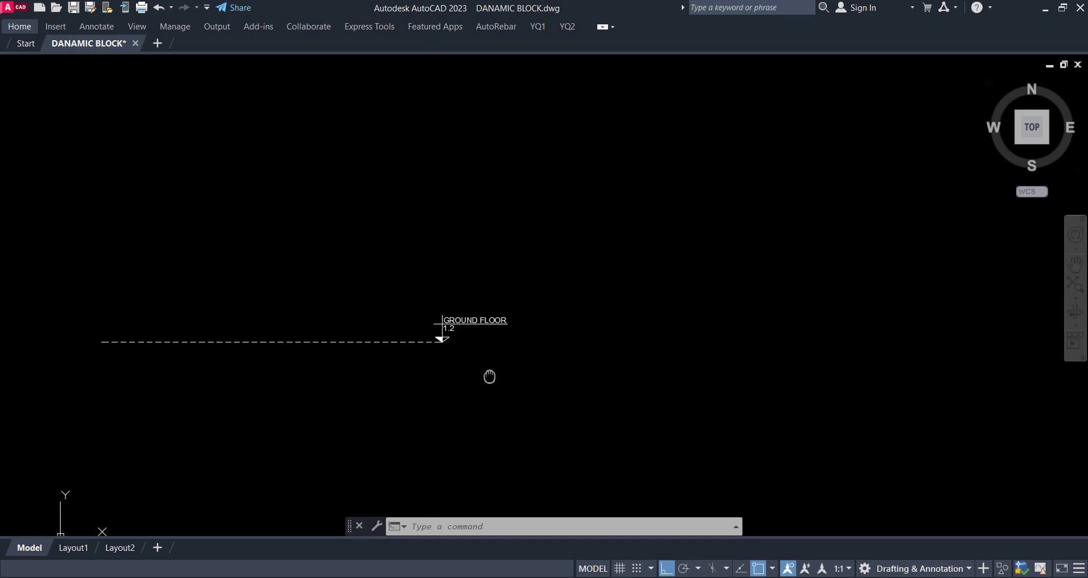
# Copy the GROUND FLOOR level marker and dashed line to directly above the original
pyautogui.scroll(4, 491, 377)
pyautogui.click(519, 389)
pyautogui.click(369, 252)
pyautogui.write('cp')
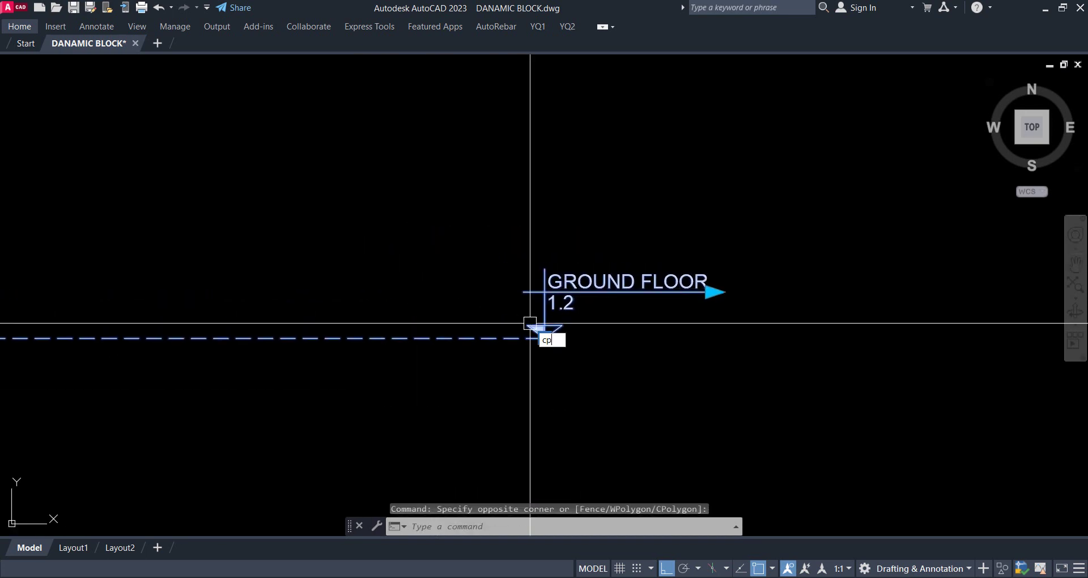
pyautogui.press('Return')
pyautogui.click(530, 326)
pyautogui.scroll(-2, 453, 317)
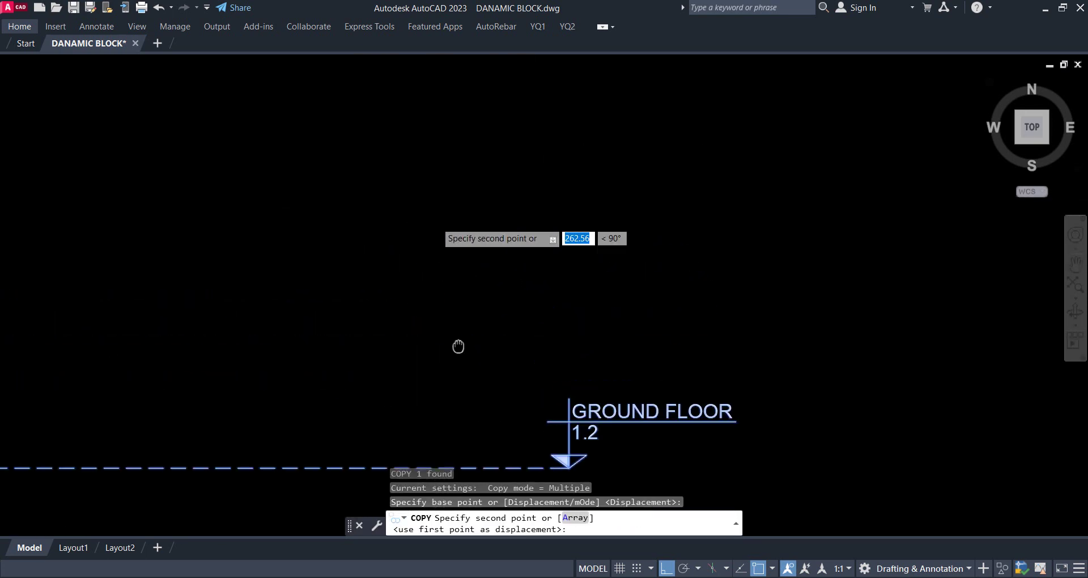
pyautogui.click(456, 217)
pyautogui.press('Return')
# Set the lower GROUND FLOOR tag's elevation attribute to 0.00
pyautogui.click(542, 408)
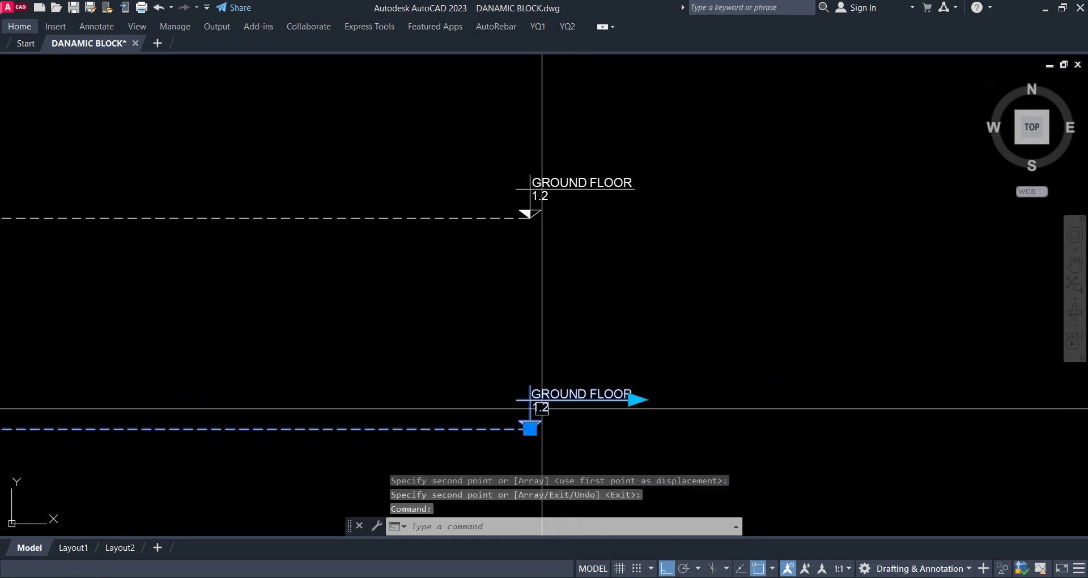
pyautogui.doubleClick(542, 407)
pyautogui.write('0')
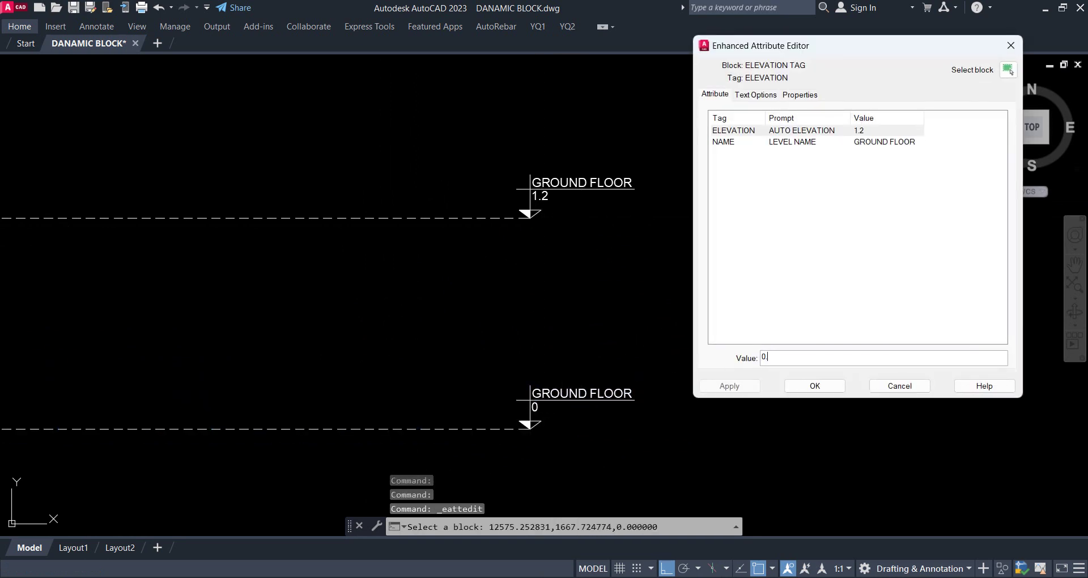
pyautogui.write('.00')
pyautogui.click(834, 383)
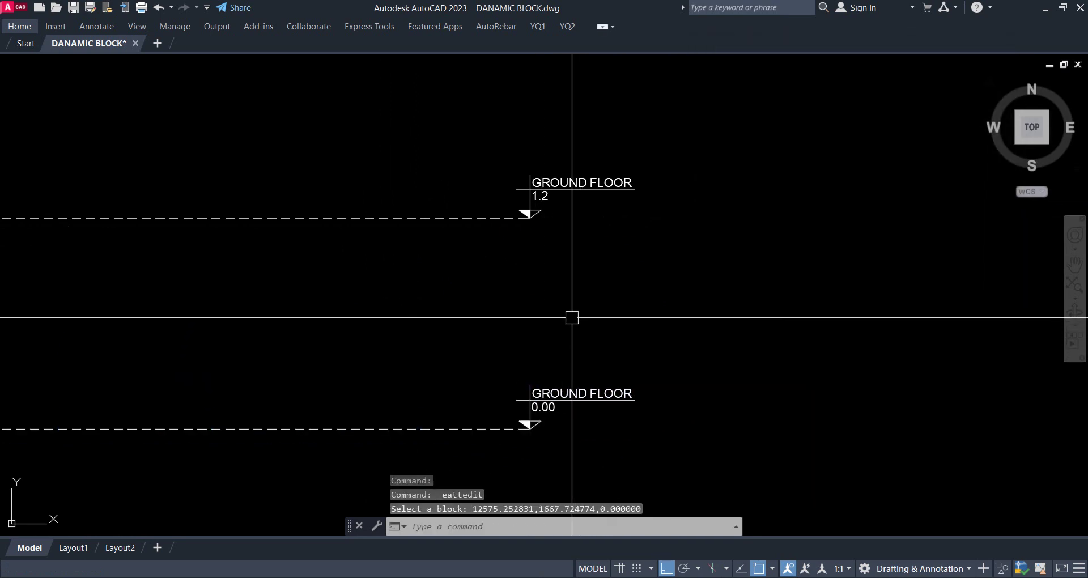
# Change the upper tag's level name from GROUND FLOOR to !ST FLOOR, then clear the selection
pyautogui.scroll(-3, 519, 190)
pyautogui.scroll(2, 514, 163)
pyautogui.scroll(3, 532, 238)
pyautogui.doubleClick(536, 283)
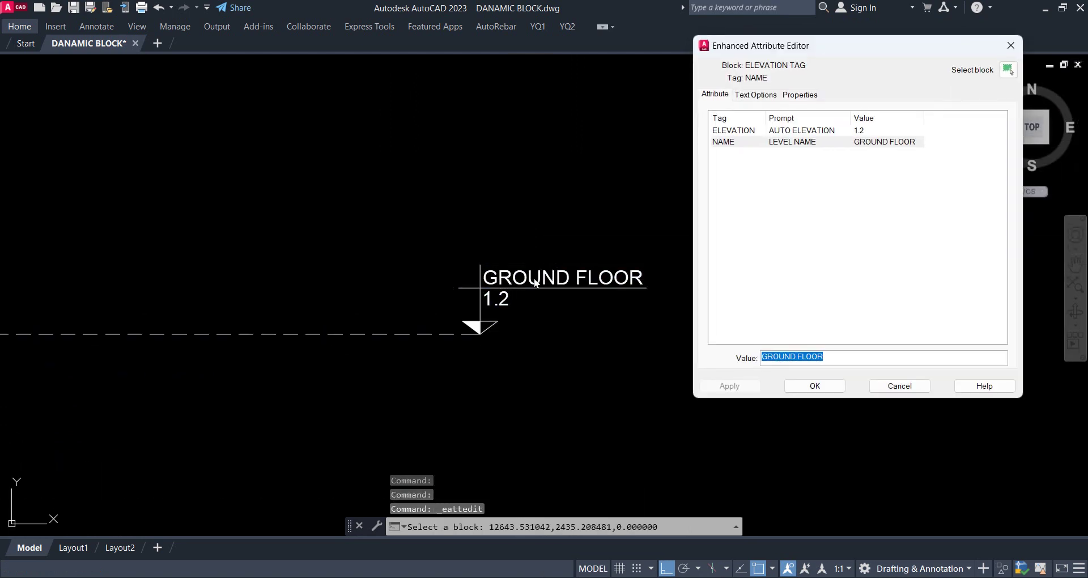
pyautogui.click(795, 356)
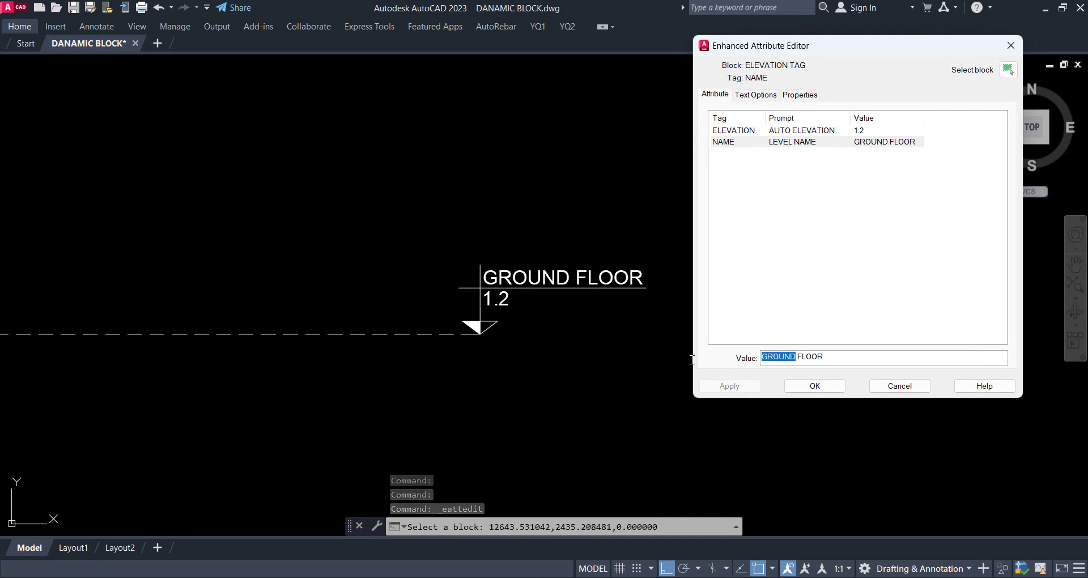
pyautogui.write('1st')
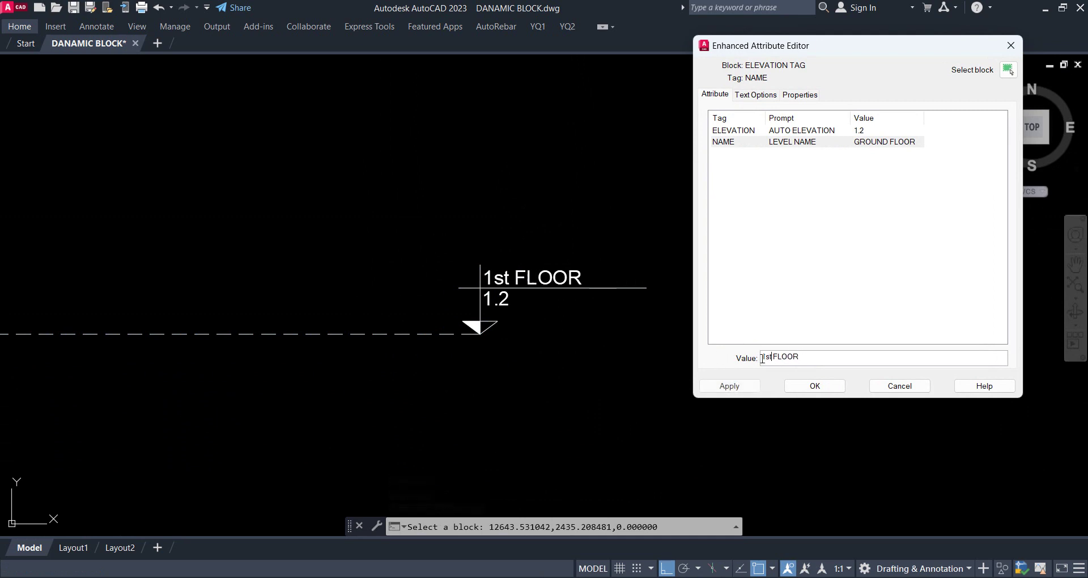
pyautogui.write('!')
pyautogui.write('ST')
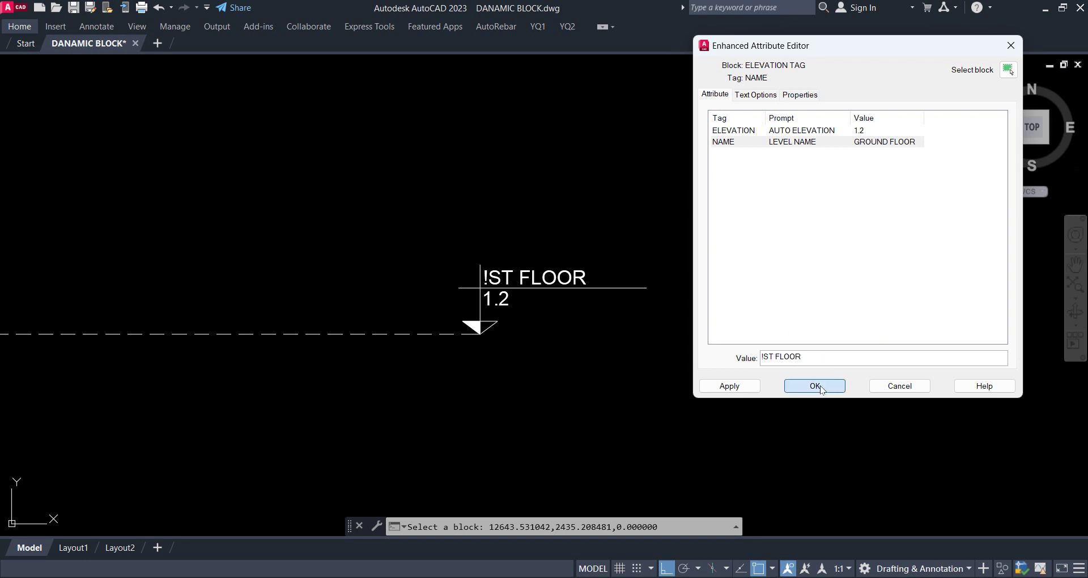
pyautogui.click(815, 386)
pyautogui.click(629, 287)
pyautogui.click(643, 287)
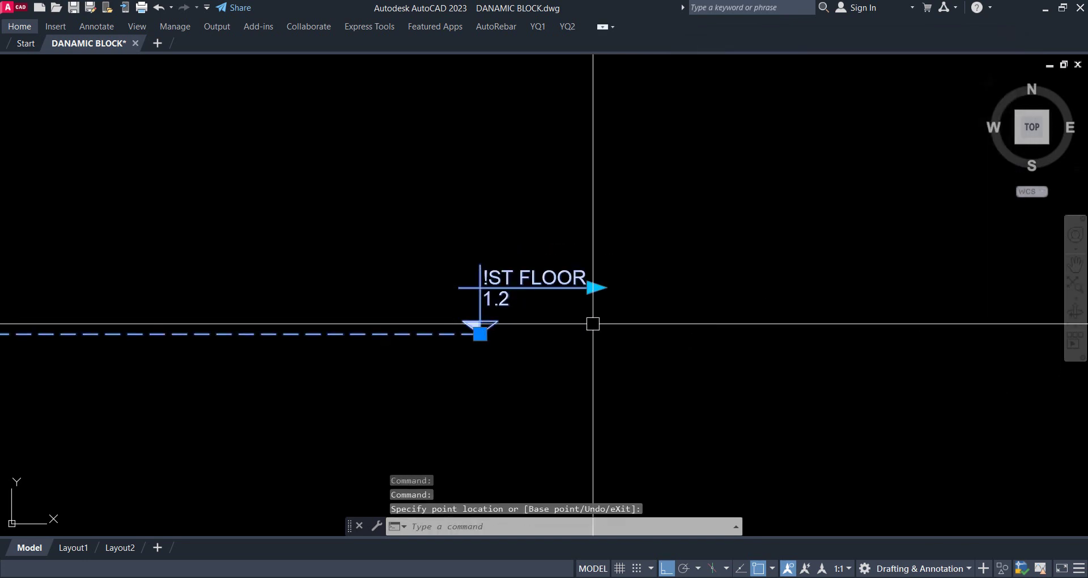
pyautogui.press('Escape')
pyautogui.scroll(-5, 603, 285)
pyautogui.scroll(4, 603, 304)
pyautogui.scroll(-2, 595, 360)
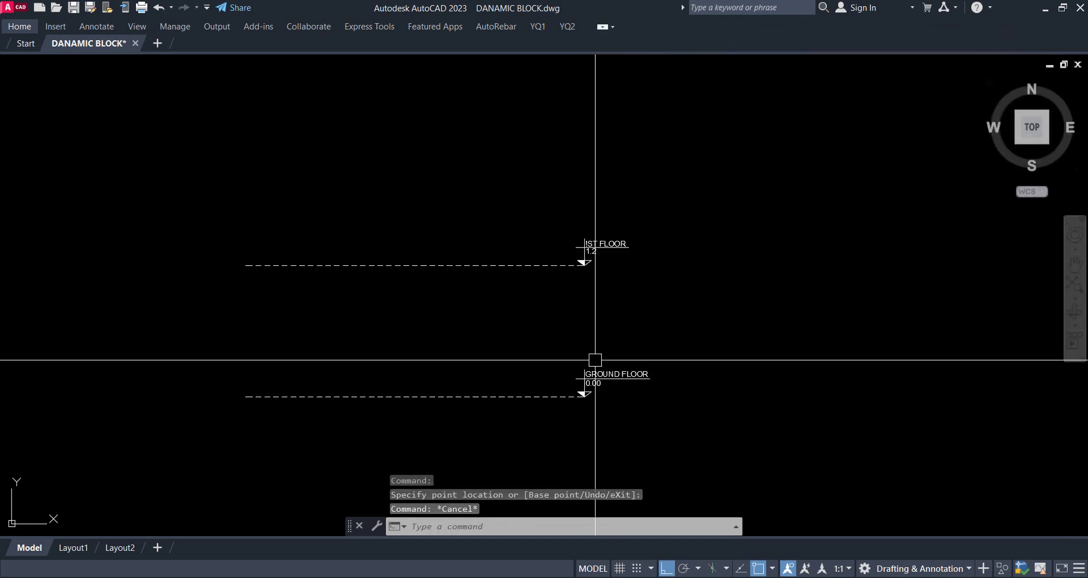
# Delete the 1.2 value from the !ST FLOOR tag's ELEVATION attribute
pyautogui.scroll(2, 595, 246)
pyautogui.doubleClick(600, 243)
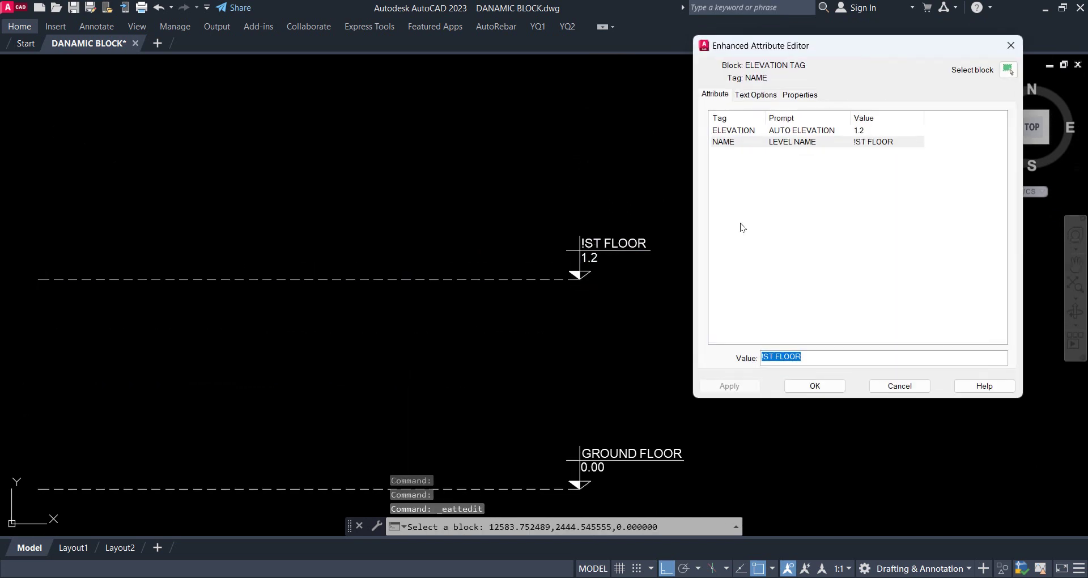
pyautogui.click(818, 131)
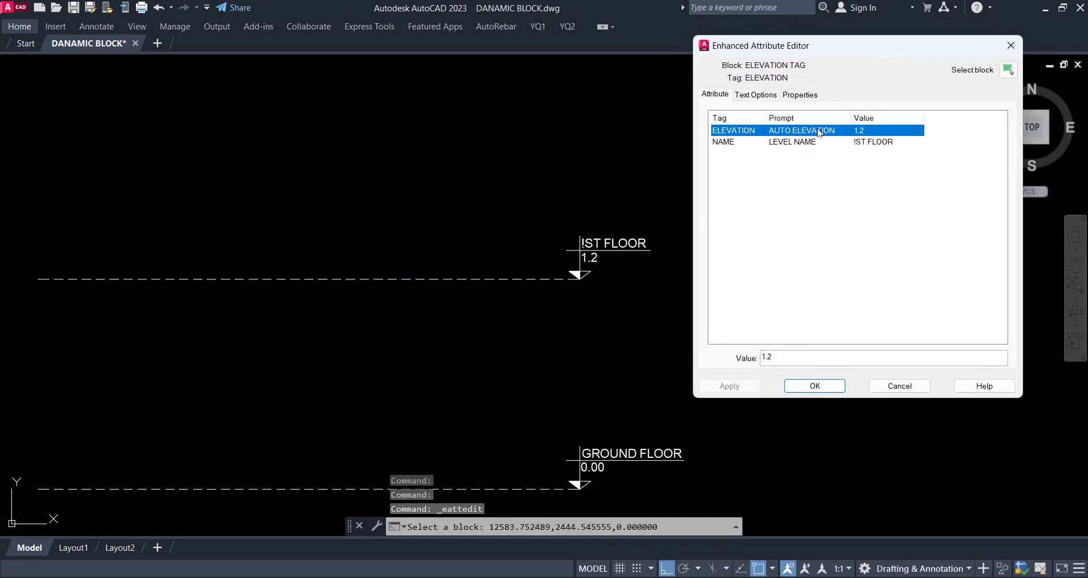
pyautogui.doubleClick(802, 358)
pyautogui.press('BackSpace')
# Insert a field into the empty elevation value, choosing Objects category and Formula type
pyautogui.rightClick(773, 357)
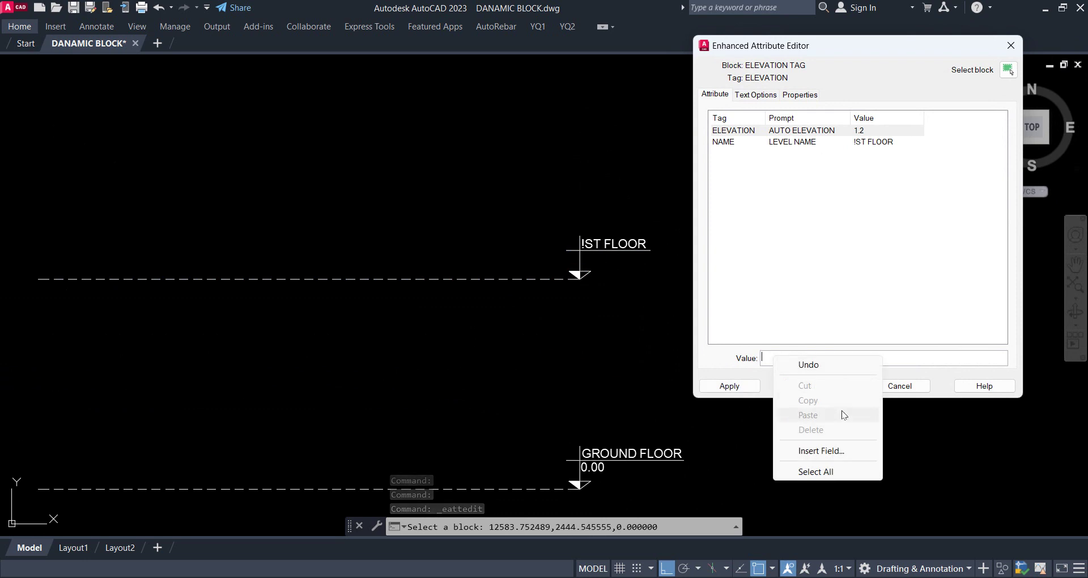
pyautogui.click(822, 450)
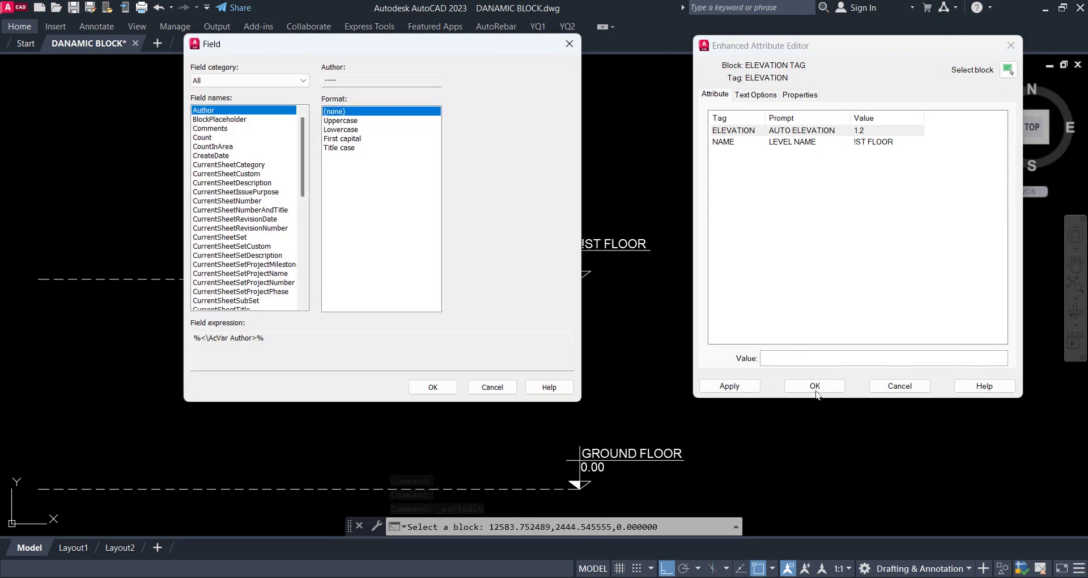
pyautogui.click(281, 85)
pyautogui.click(266, 127)
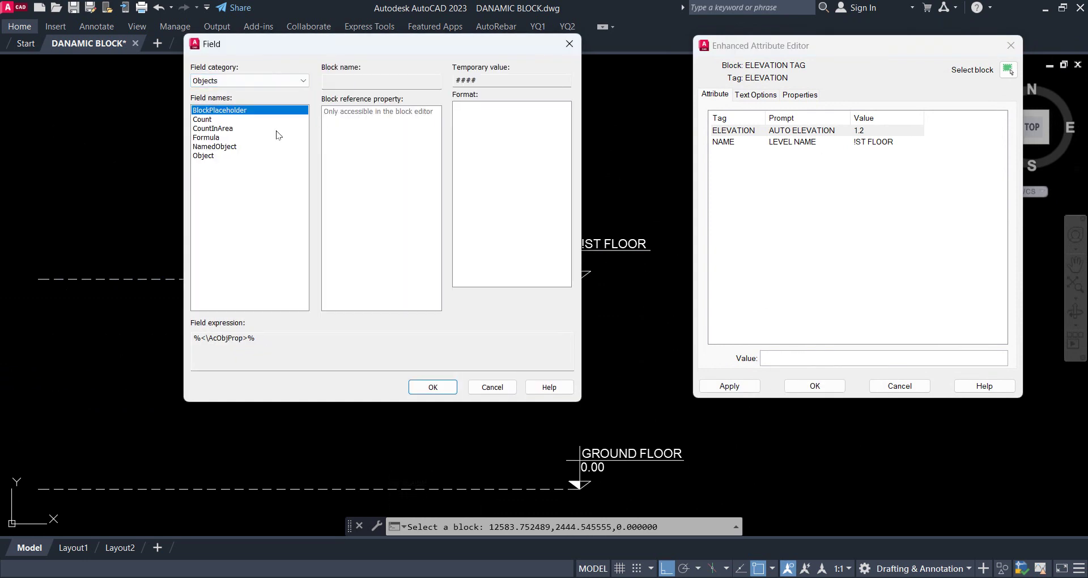
pyautogui.click(298, 138)
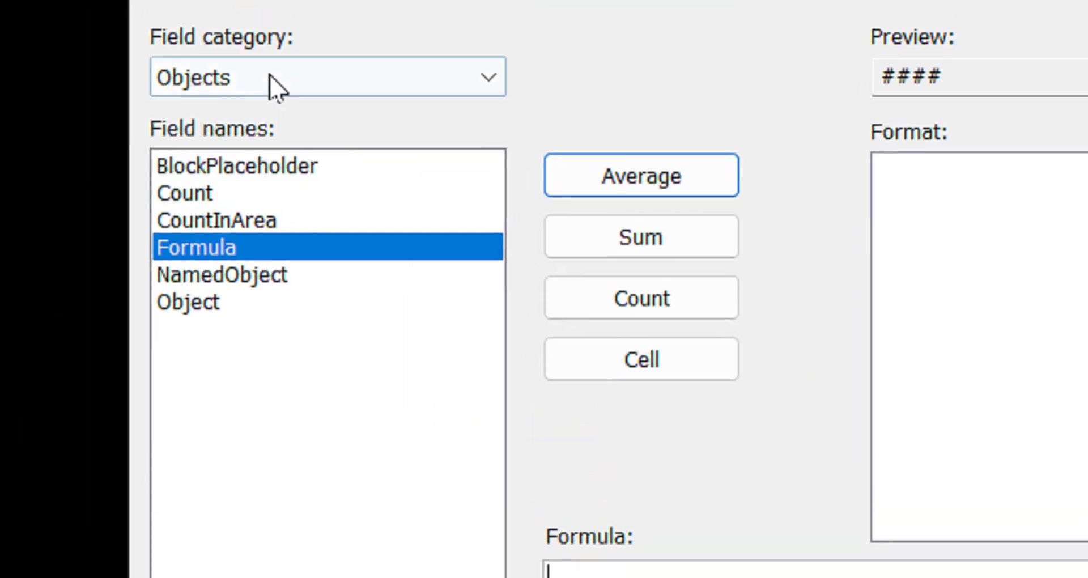
pyautogui.click(231, 82)
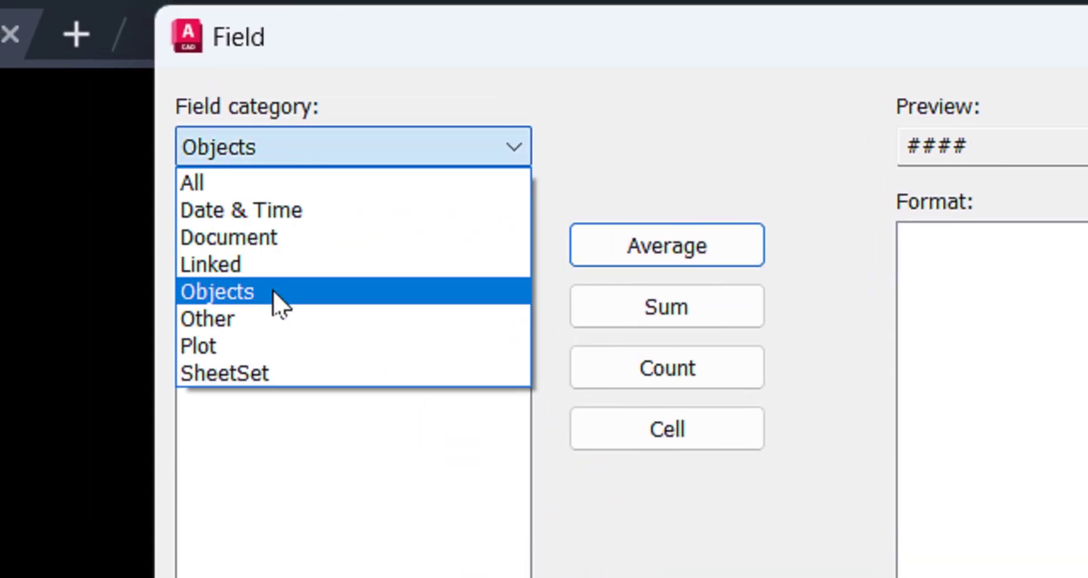
pyautogui.click(278, 292)
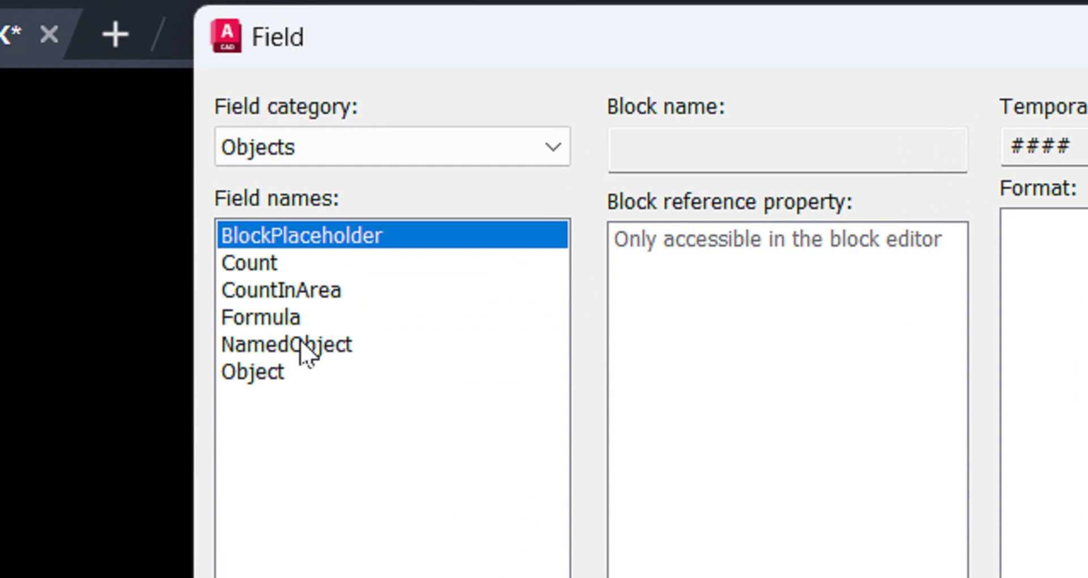
pyautogui.click(284, 317)
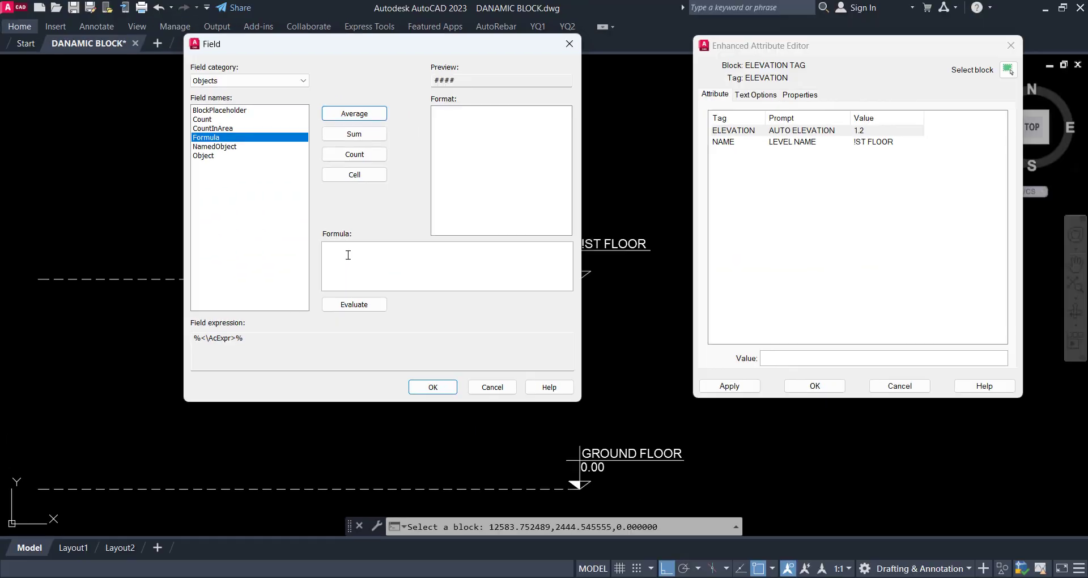
# Add a nested Object field from the Objects category inside the formula box
pyautogui.rightClick(346, 254)
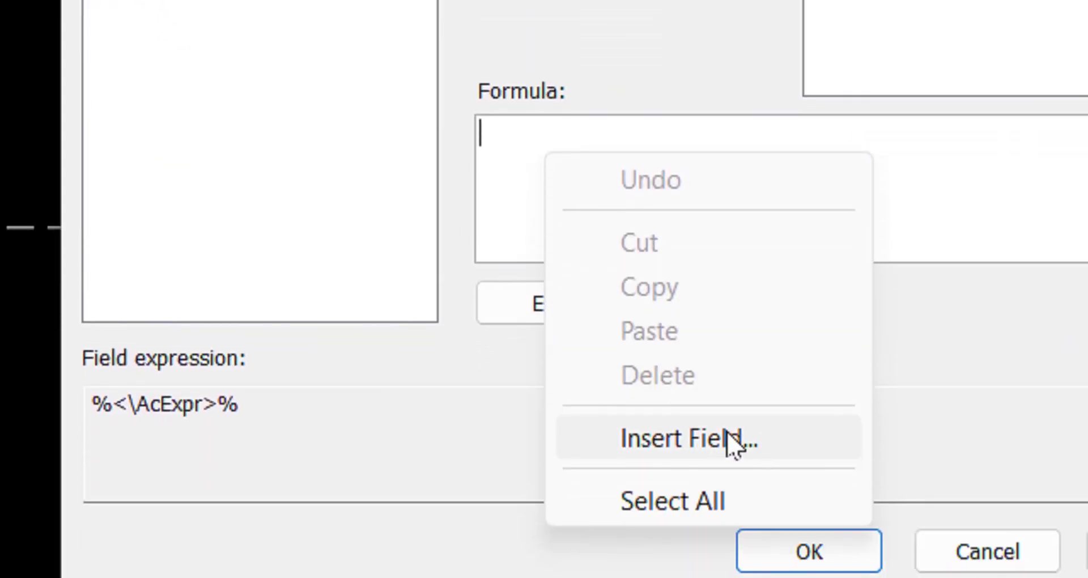
pyautogui.click(731, 442)
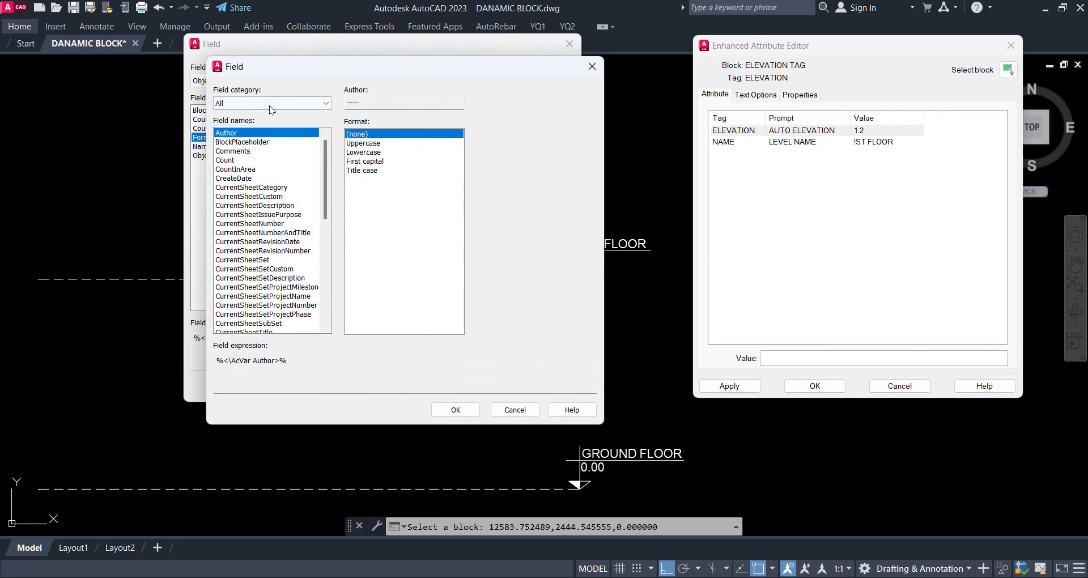
pyautogui.click(269, 105)
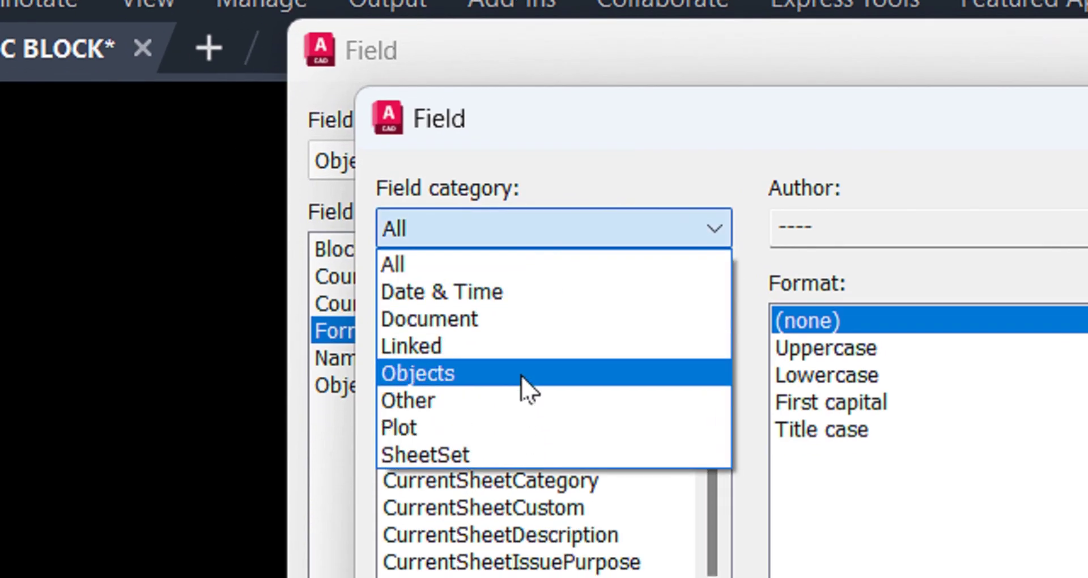
pyautogui.click(262, 153)
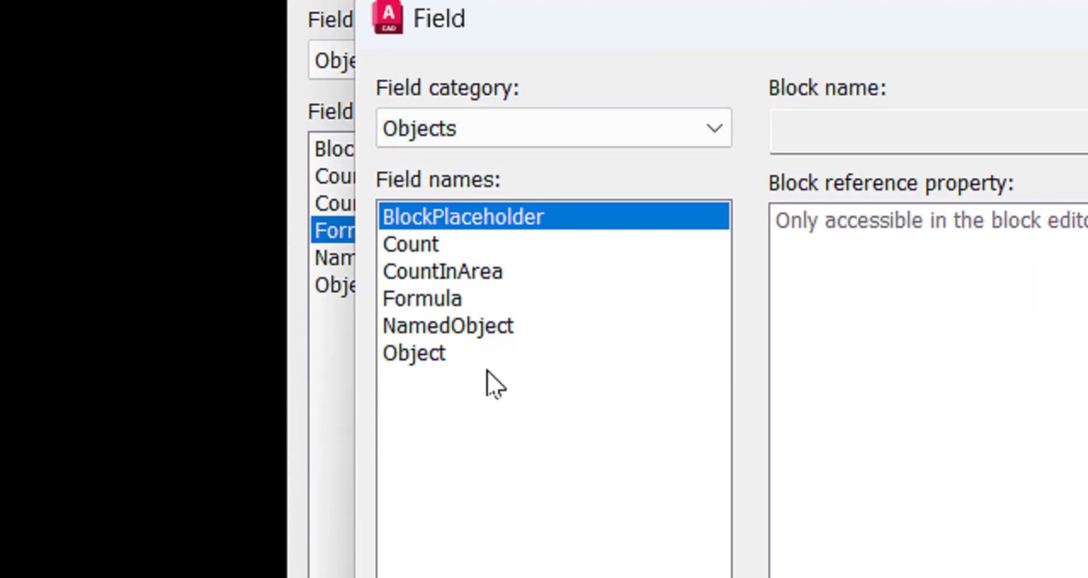
pyautogui.click(460, 299)
pyautogui.click(469, 328)
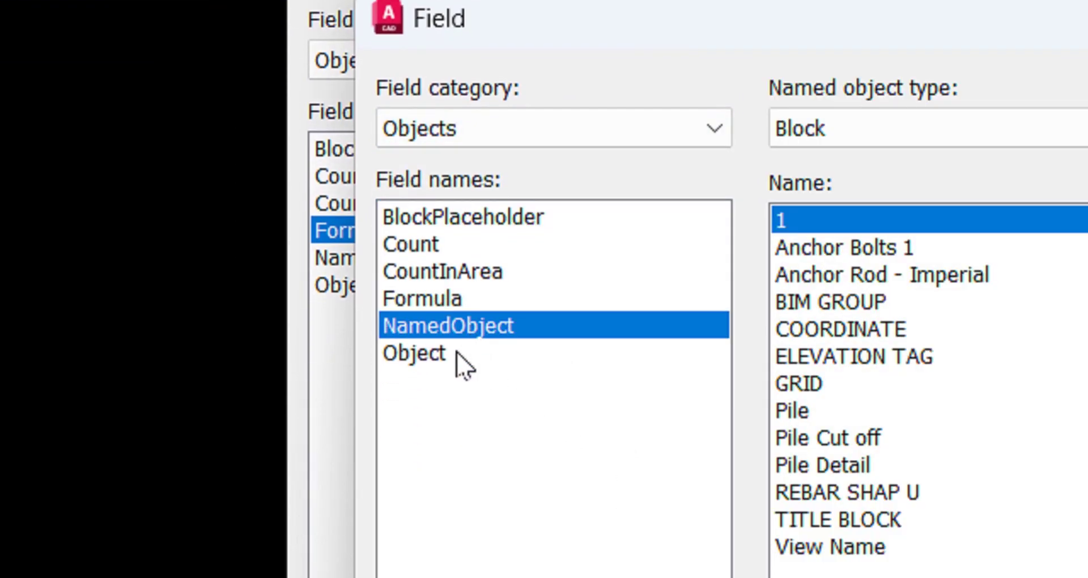
pyautogui.click(463, 359)
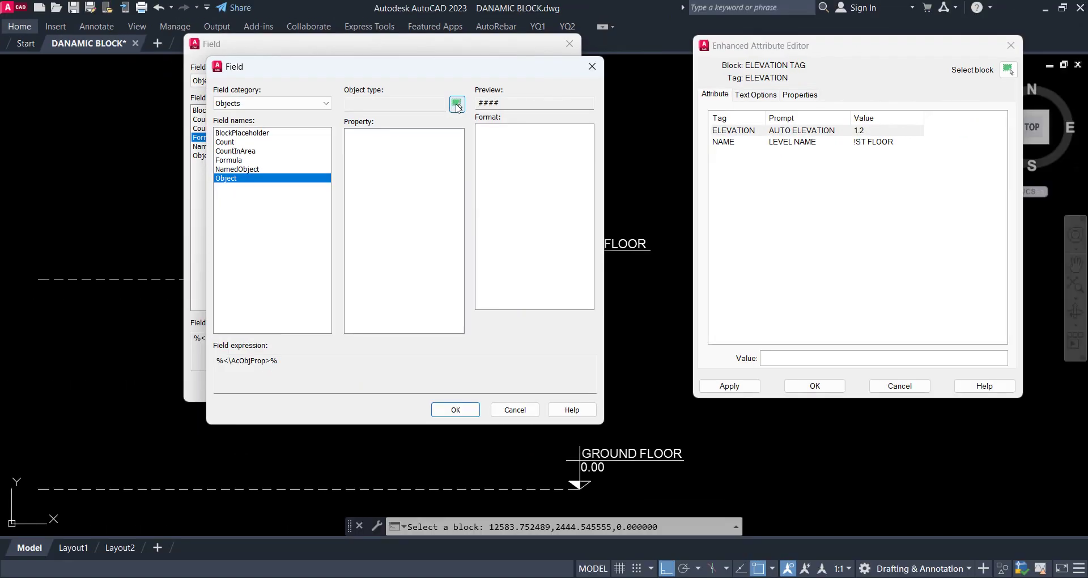
# Insert the first-floor tag block's Y position only (2319.65) into the formula
pyautogui.click(457, 105)
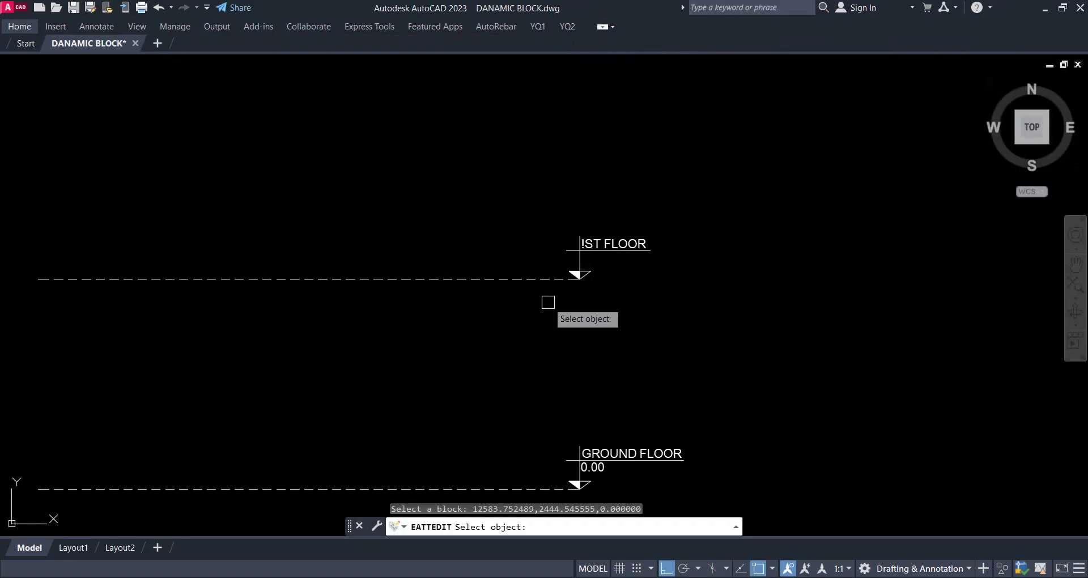
pyautogui.click(520, 282)
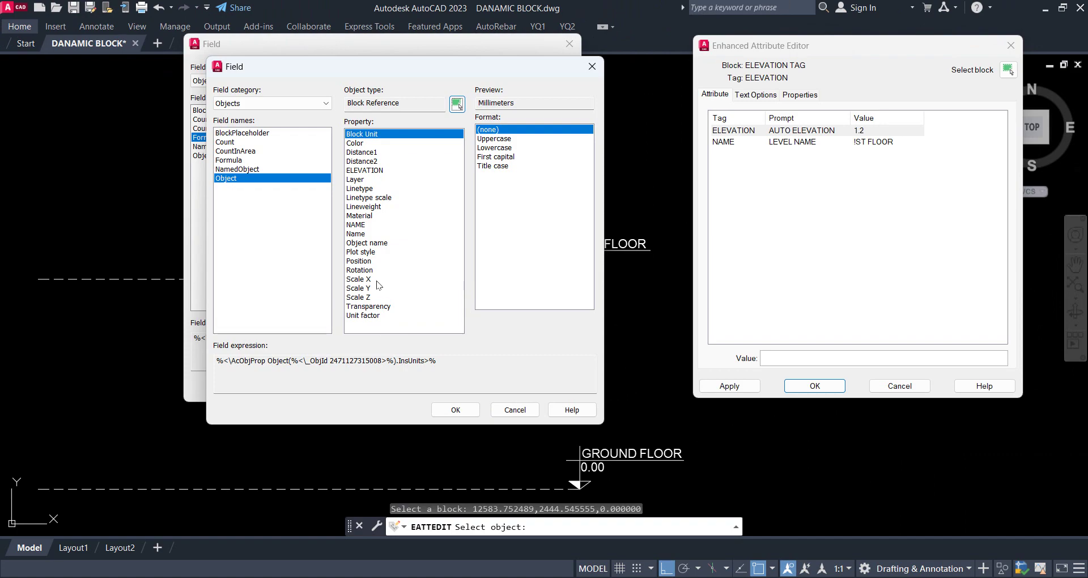
pyautogui.click(362, 270)
pyautogui.click(363, 261)
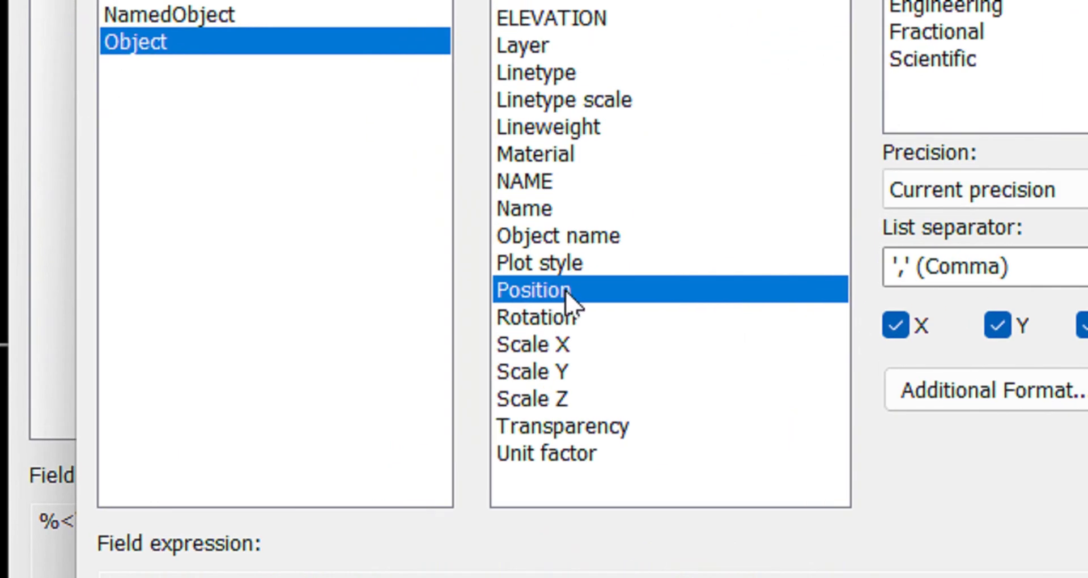
pyautogui.click(479, 273)
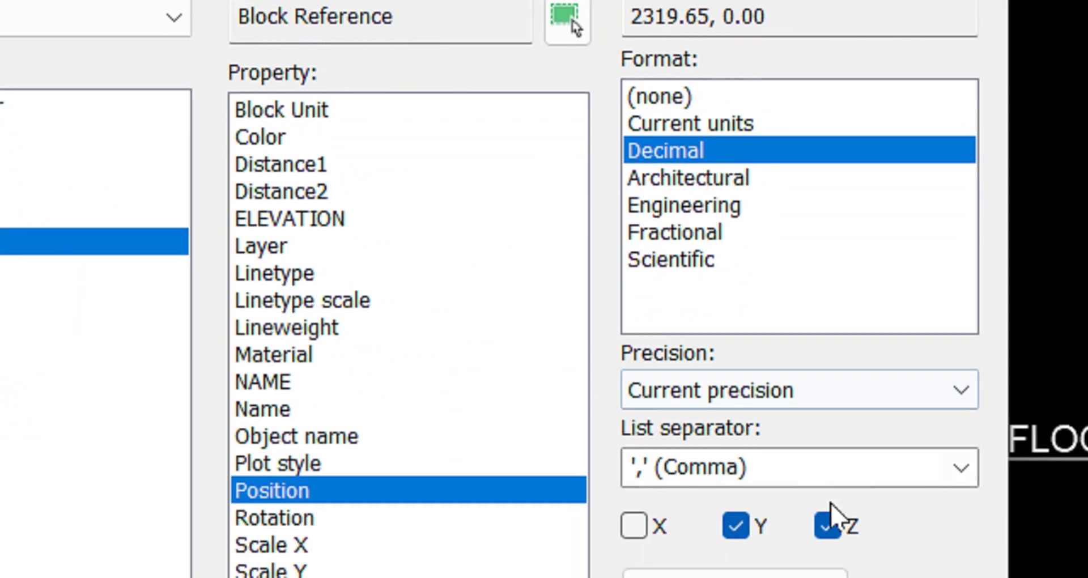
pyautogui.click(1064, 325)
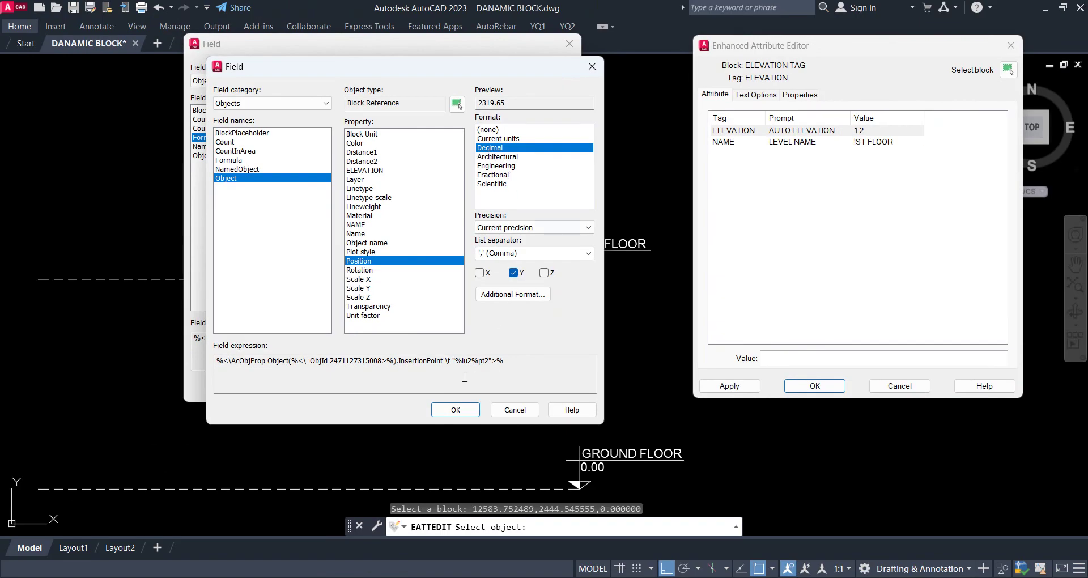
pyautogui.click(473, 412)
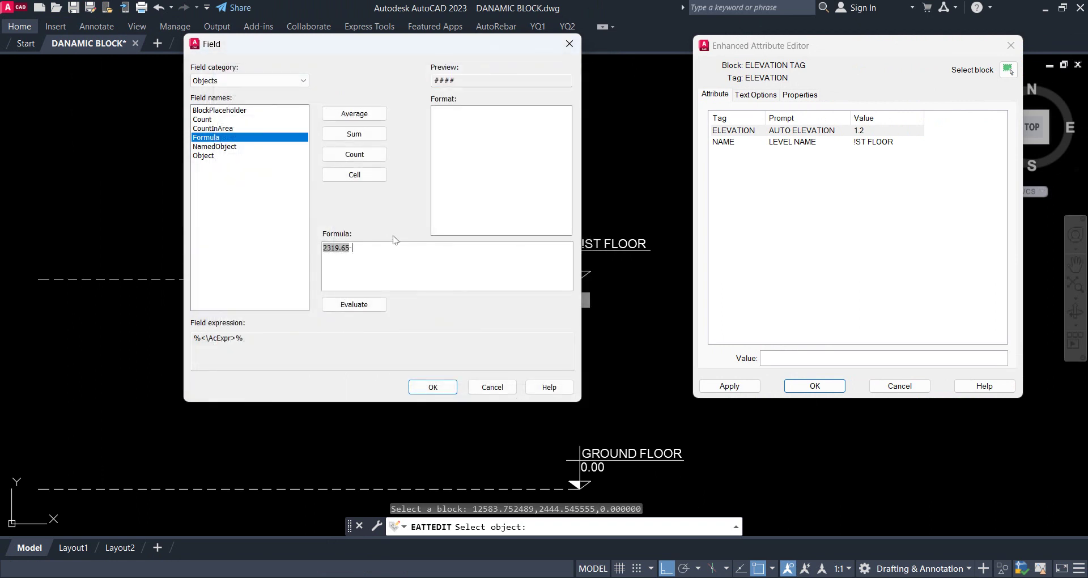
# Add the ground-floor tag block's Y position (1599.72) after the minus sign
pyautogui.rightClick(383, 247)
pyautogui.click(444, 343)
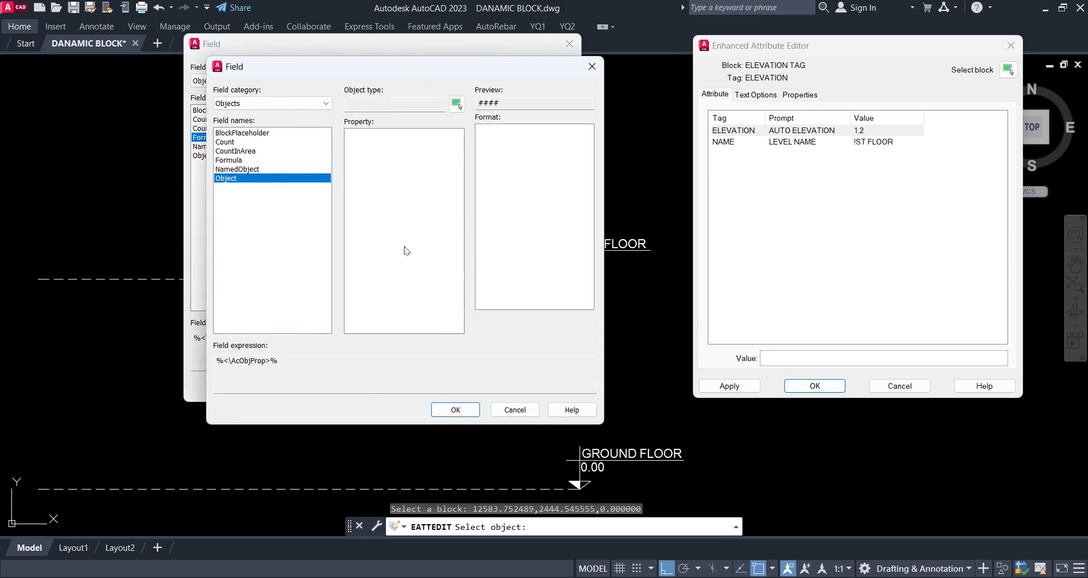
pyautogui.click(457, 105)
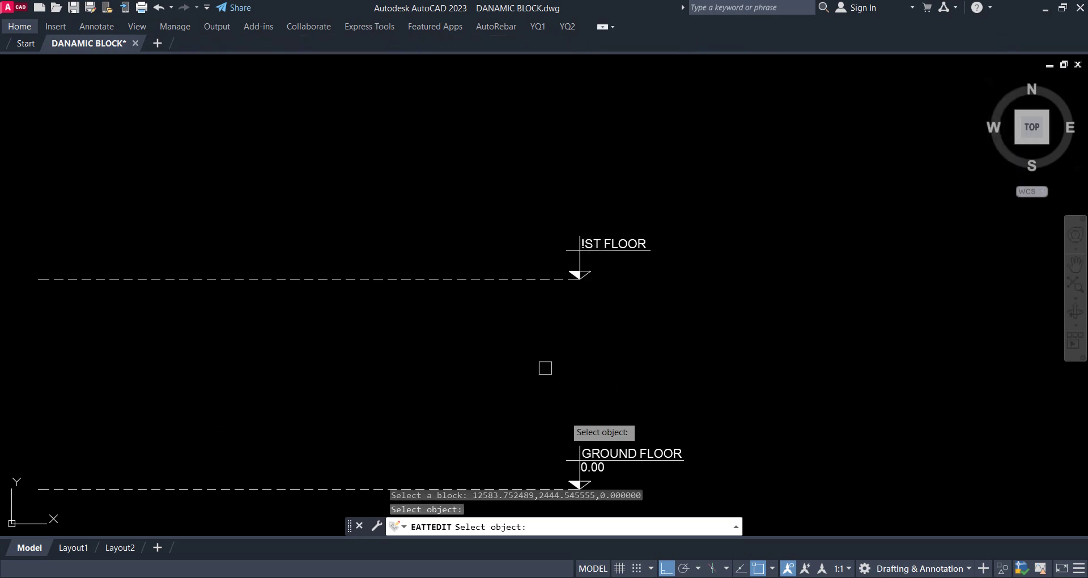
pyautogui.scroll(2, 543, 431)
pyautogui.click(531, 446)
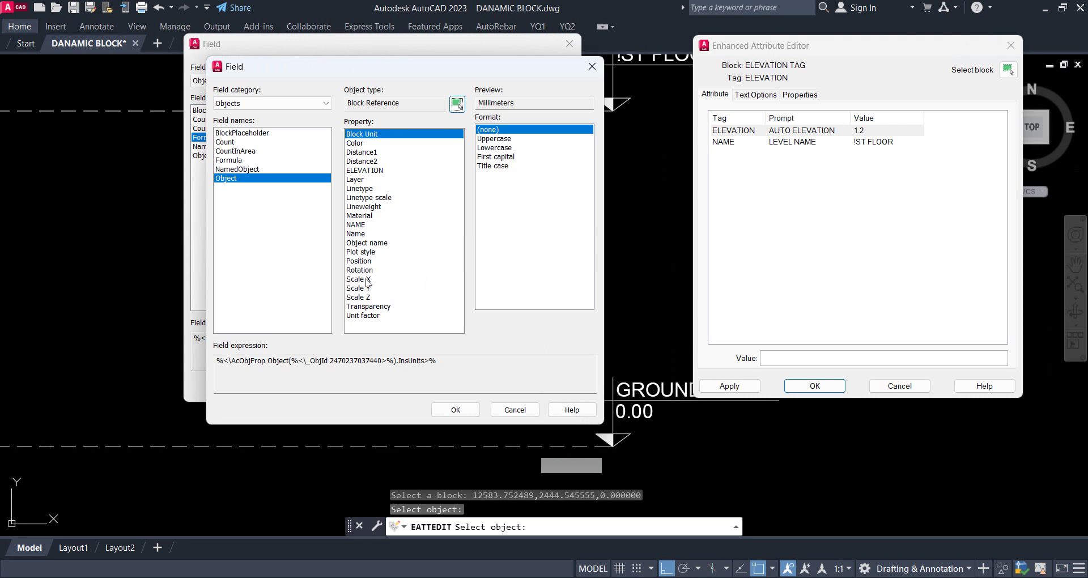
pyautogui.click(363, 261)
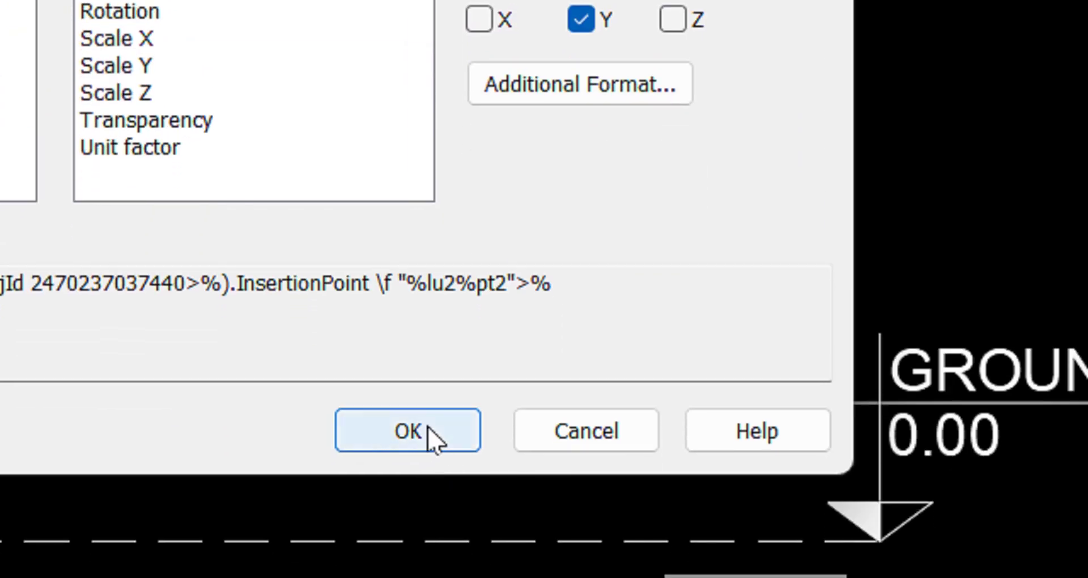
pyautogui.click(460, 412)
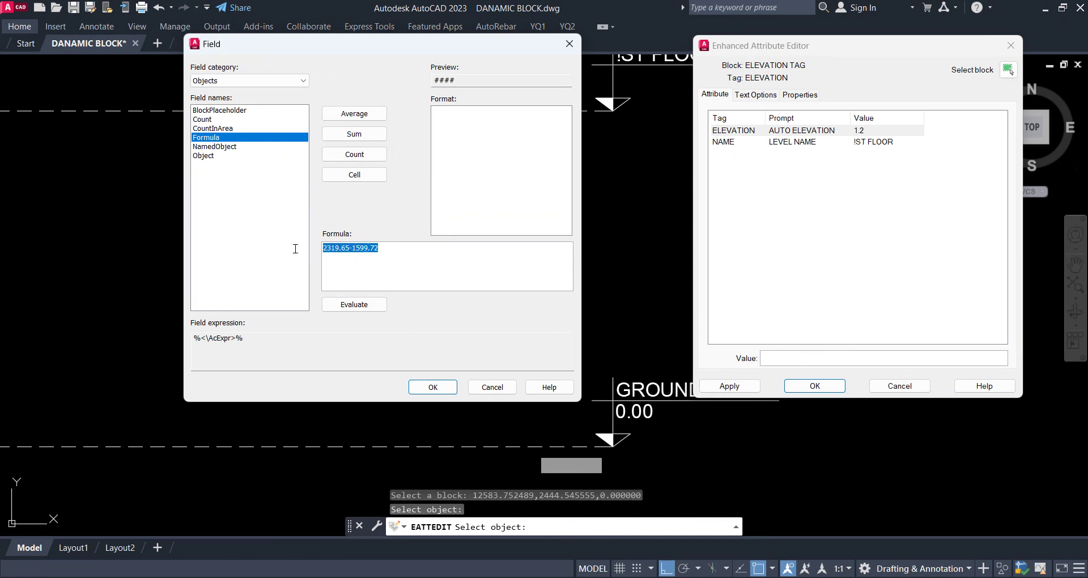
# Accept the 2319.65-1599.72 formula so the tag's elevation reads 719.938059
pyautogui.click(419, 390)
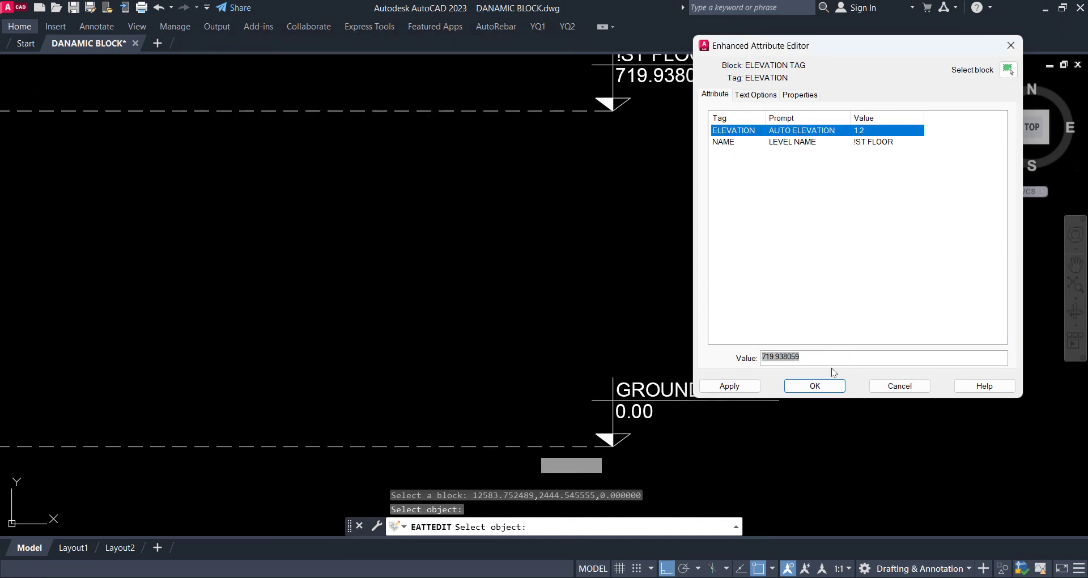
pyautogui.click(816, 385)
pyautogui.scroll(-2, 634, 238)
pyautogui.scroll(-4, 590, 236)
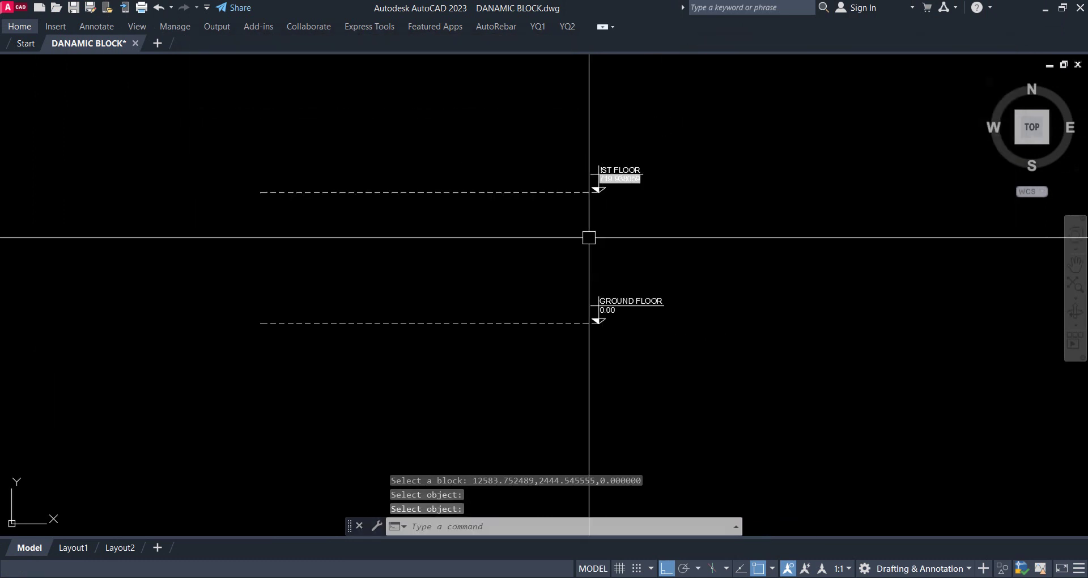
pyautogui.scroll(6, 589, 237)
pyautogui.press('Return')
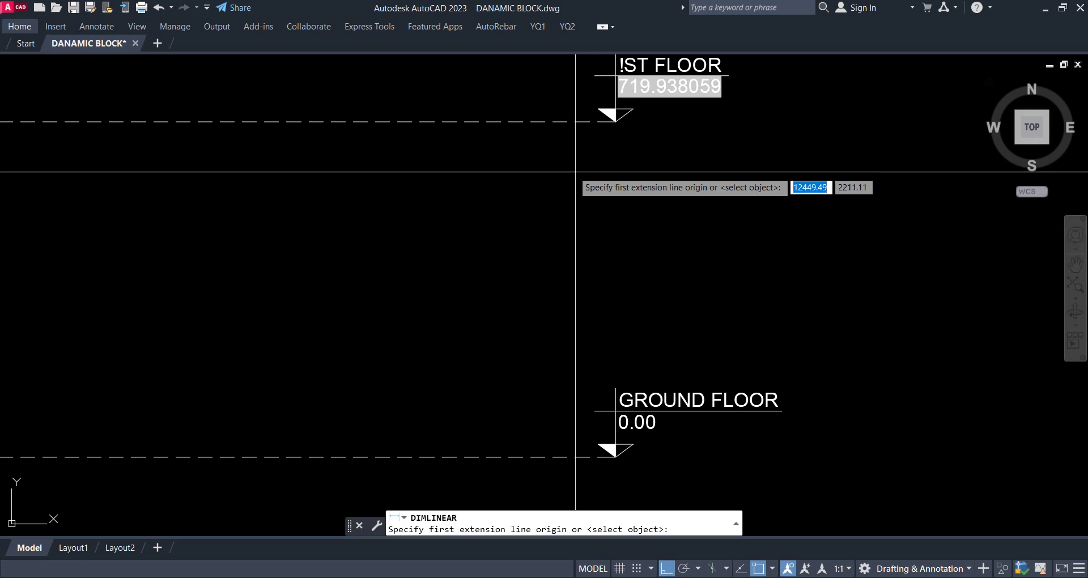
pyautogui.click(533, 120)
pyautogui.click(532, 456)
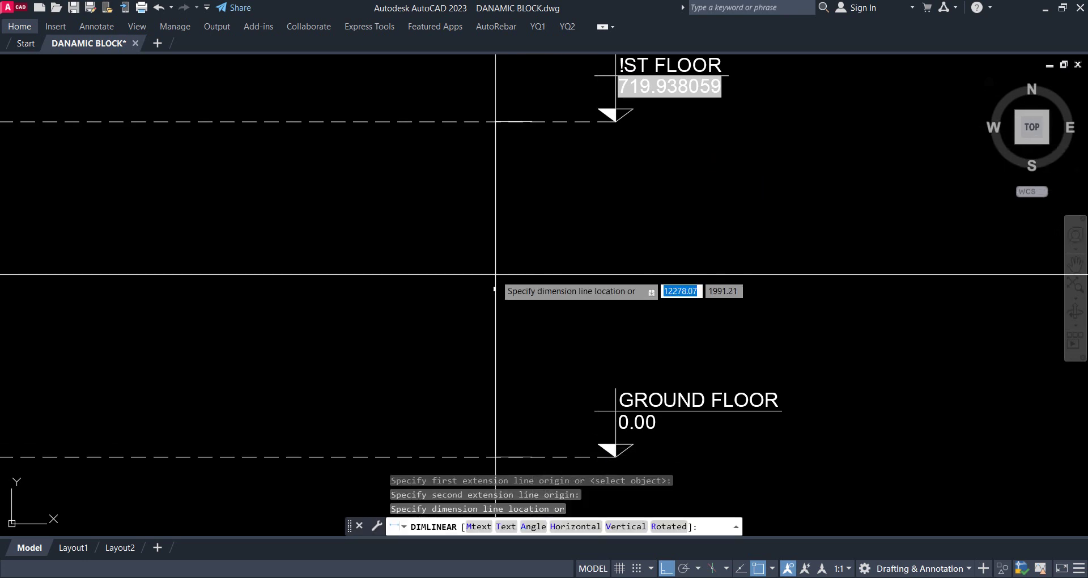
pyautogui.click(495, 290)
pyautogui.scroll(3, 495, 290)
pyautogui.scroll(3, 495, 290)
pyautogui.scroll(-5, 560, 289)
pyautogui.click(617, 291)
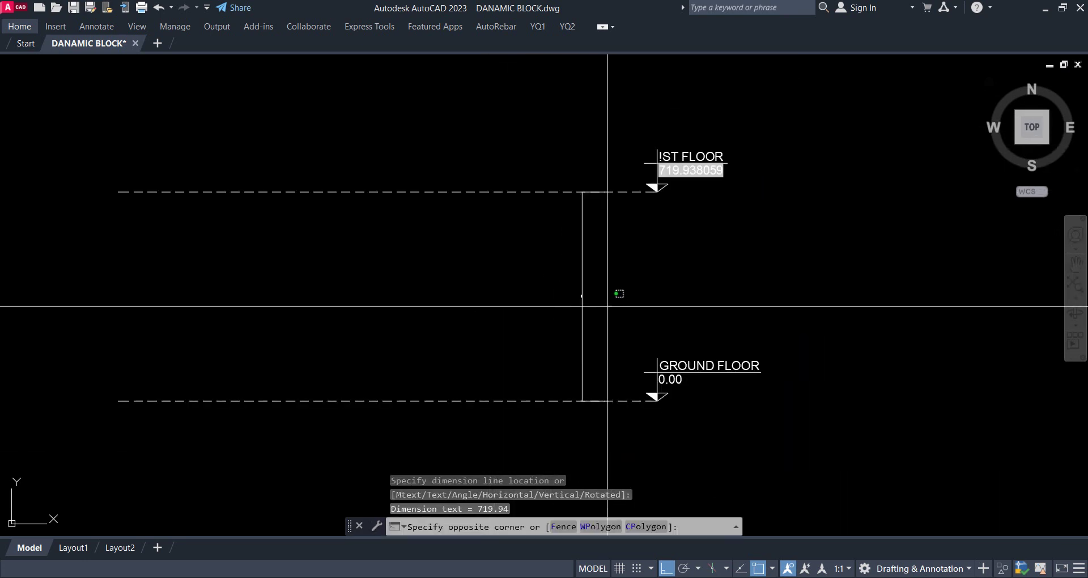
pyautogui.scroll(2, 606, 295)
pyautogui.click(582, 284)
pyautogui.scroll(-2, 582, 284)
pyautogui.press('e')
pyautogui.press('Return')
pyautogui.write('di')
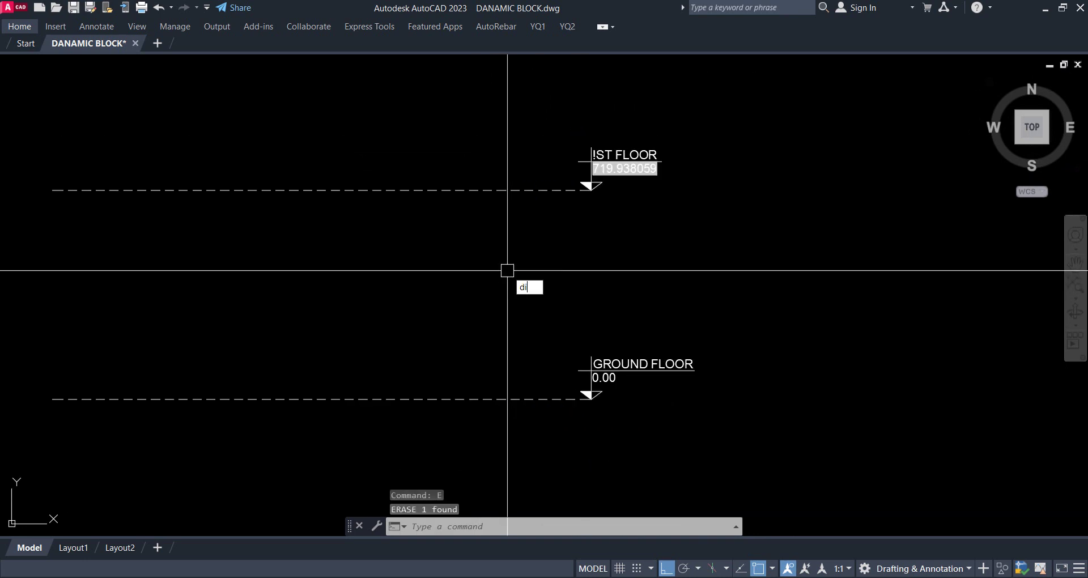
pyautogui.press('Return')
pyautogui.click(523, 399)
pyautogui.scroll(2, 547, 190)
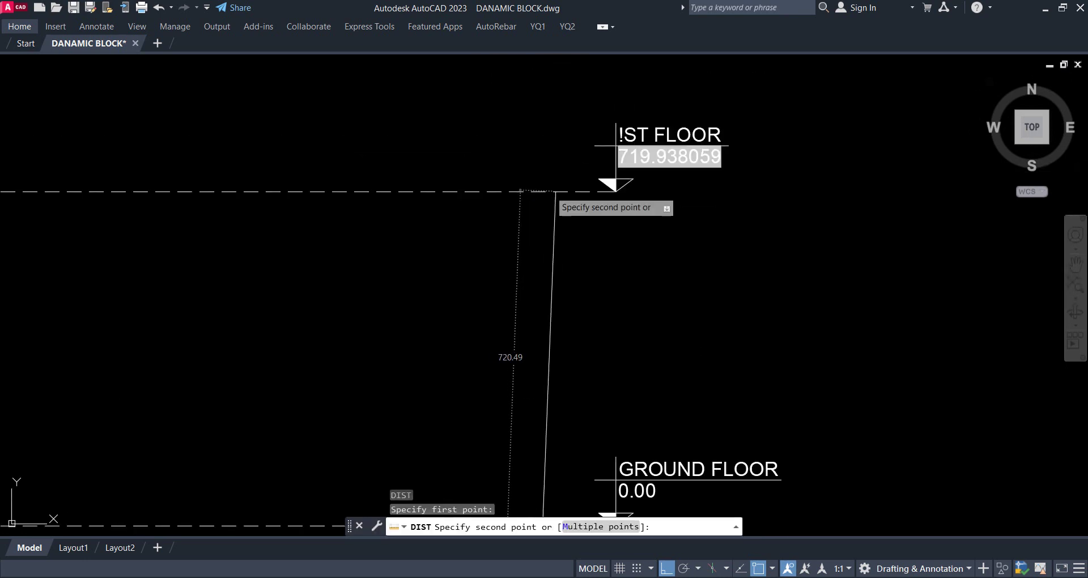
pyautogui.click(543, 192)
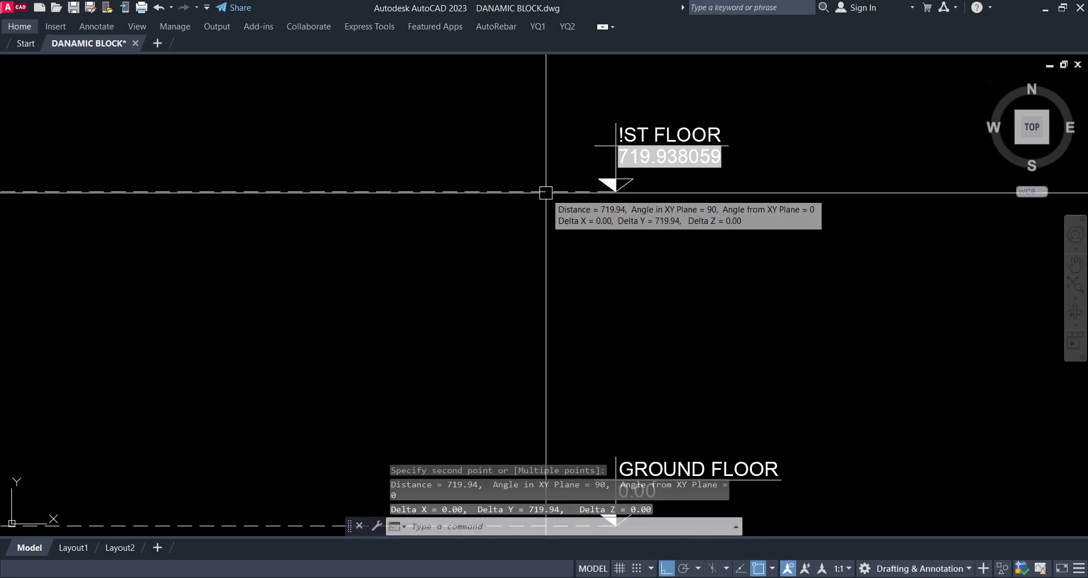
pyautogui.press('Escape')
pyautogui.press('Escape')
pyautogui.scroll(-2, 552, 217)
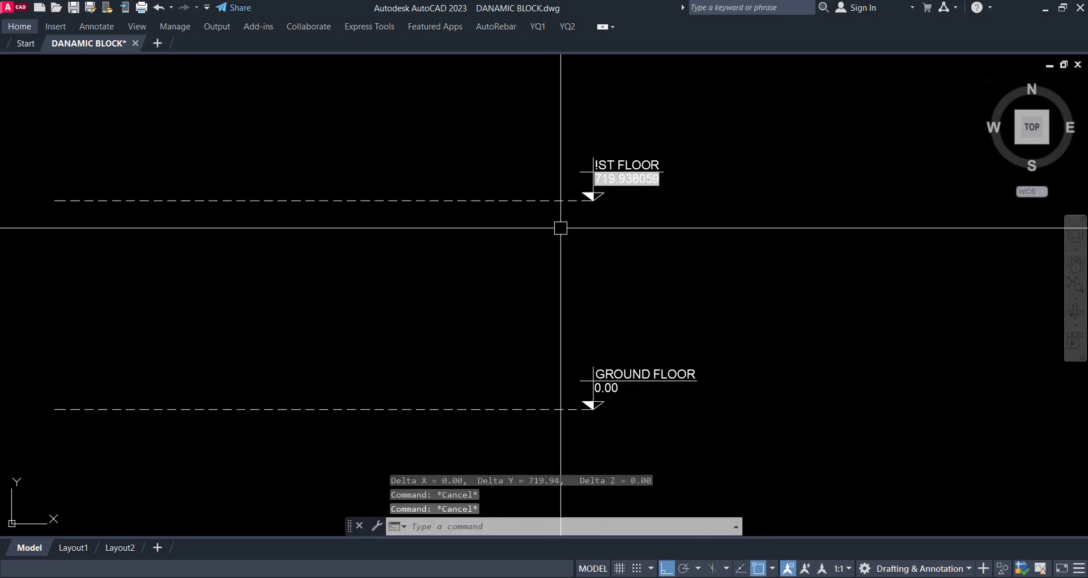
pyautogui.write('xl')
# Draw a horizontal construction line along the ground-floor level
pyautogui.press('Return')
pyautogui.click(315, 408)
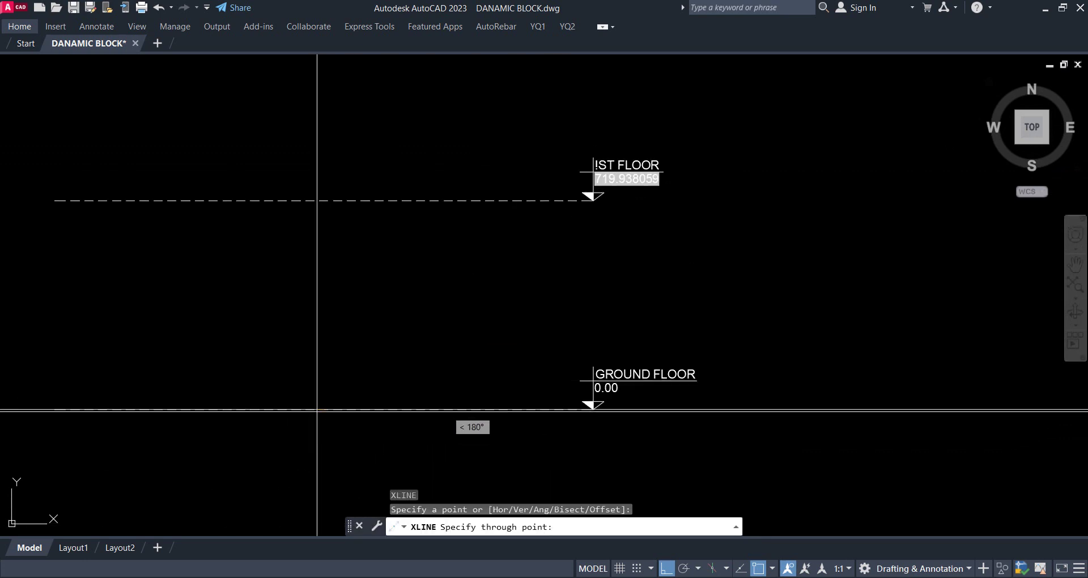
pyautogui.click(396, 408)
pyautogui.press('Return')
pyautogui.moveTo(540, 369); pyautogui.dragTo(459, 364, button='middle')
# Offset the ground-level construction line 2500 upward
pyautogui.write('o')
pyautogui.press('Return')
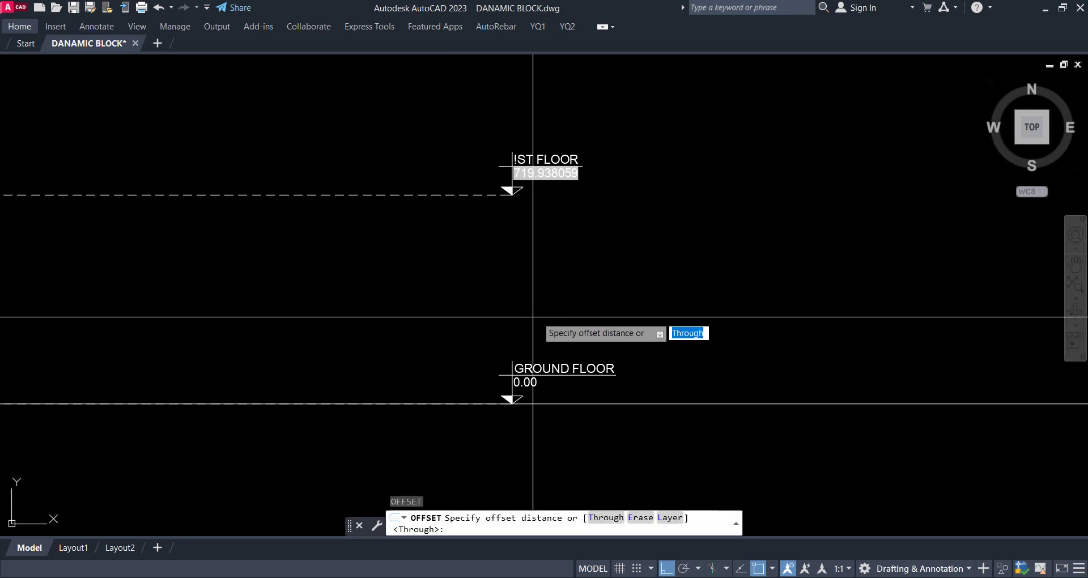
pyautogui.write('2500')
pyautogui.press('Return')
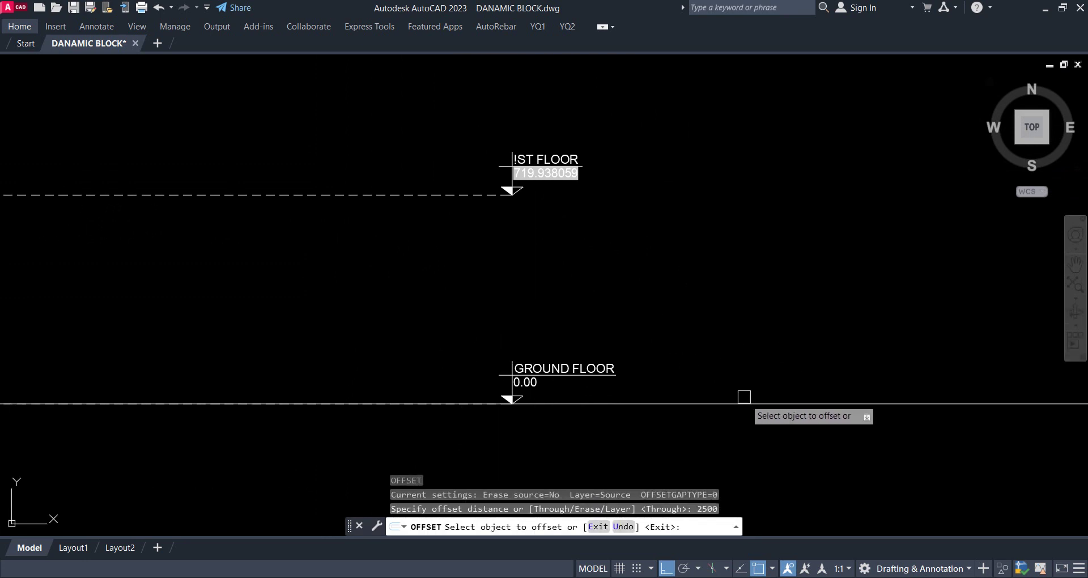
pyautogui.click(736, 404)
pyautogui.click(702, 218)
pyautogui.scroll(-3, 688, 267)
pyautogui.scroll(2, 678, 267)
pyautogui.press('Return')
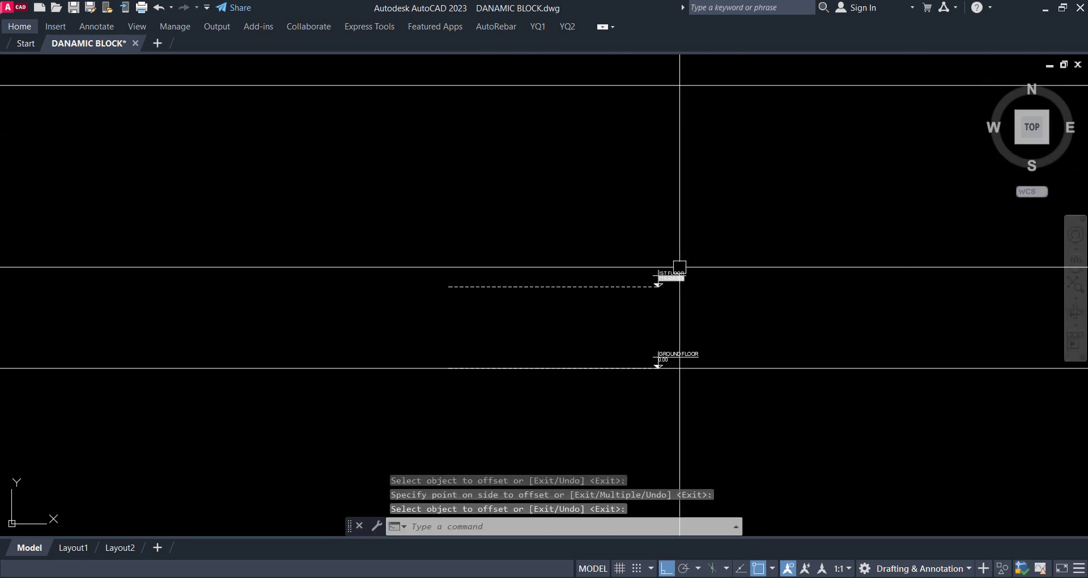
# Move the first-floor tag block up onto the upper level line
pyautogui.click(715, 304)
pyautogui.click(566, 218)
pyautogui.moveTo(566, 219); pyautogui.dragTo(583, 272, button='middle')
pyautogui.write('m')
pyautogui.press('Return')
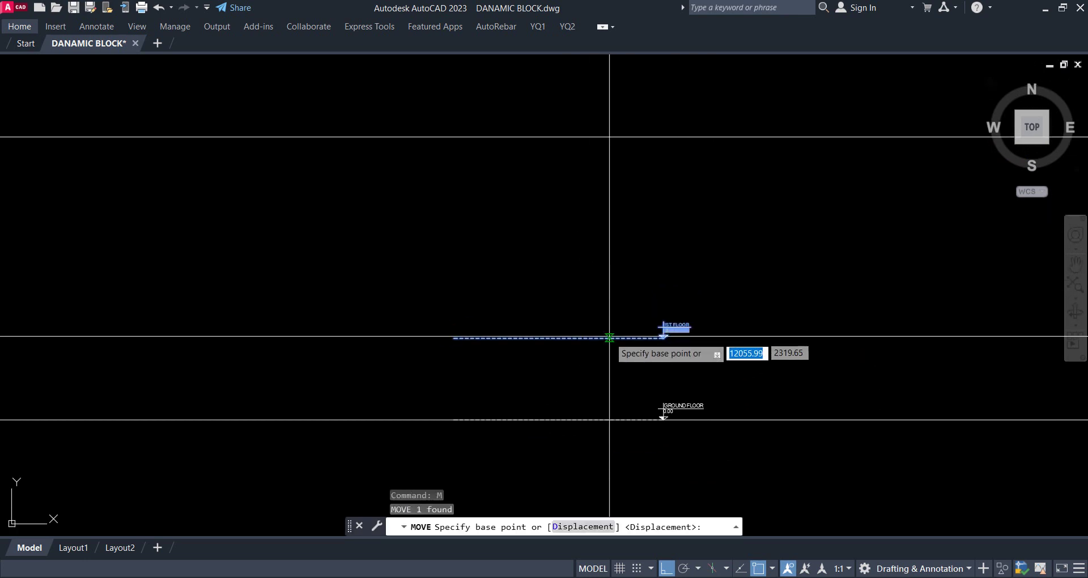
pyautogui.click(608, 336)
pyautogui.click(608, 137)
# Erase both horizontal reference lines
pyautogui.moveTo(682, 301); pyautogui.dragTo(516, 292, button='middle')
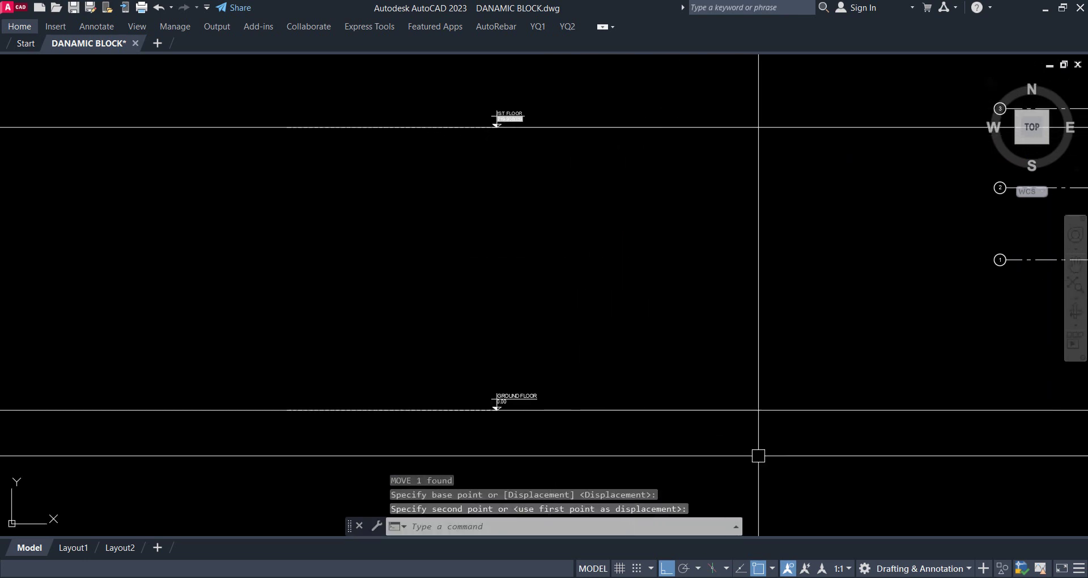
pyautogui.click(757, 453)
pyautogui.click(607, 92)
pyautogui.scroll(-2, 572, 188)
pyautogui.write('e')
pyautogui.press('Return')
# Regenerate the drawing so the elevation field updates to 2500.000000
pyautogui.scroll(2, 527, 126)
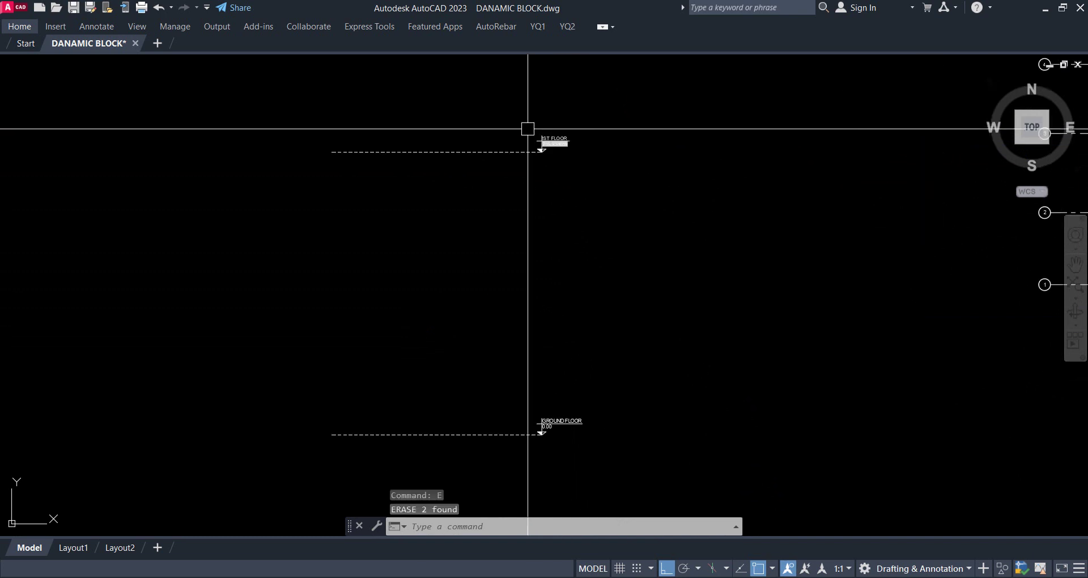
pyautogui.scroll(3, 583, 170)
pyautogui.scroll(3, 575, 266)
pyautogui.write('re')
pyautogui.press('Return')
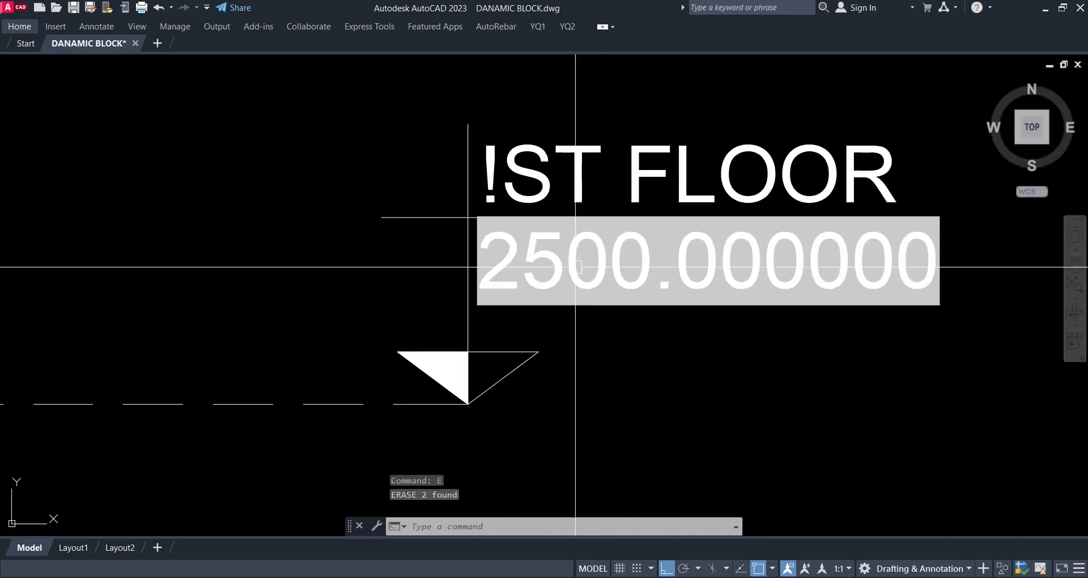
# Set the tag's elevation field format to Decimal with 0.00 precision
pyautogui.doubleClick(594, 247)
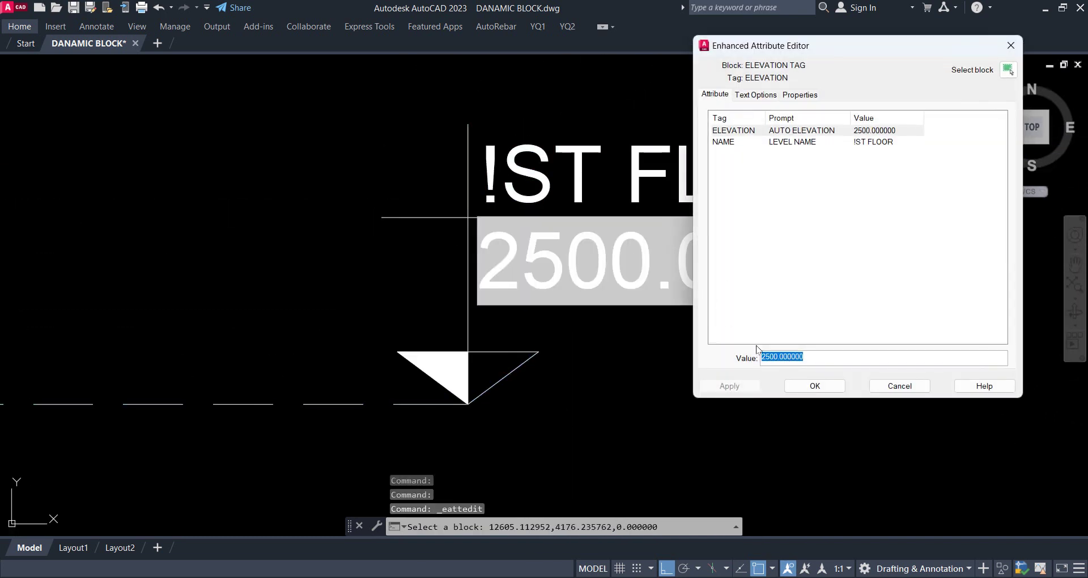
pyautogui.rightClick(777, 356)
pyautogui.click(835, 451)
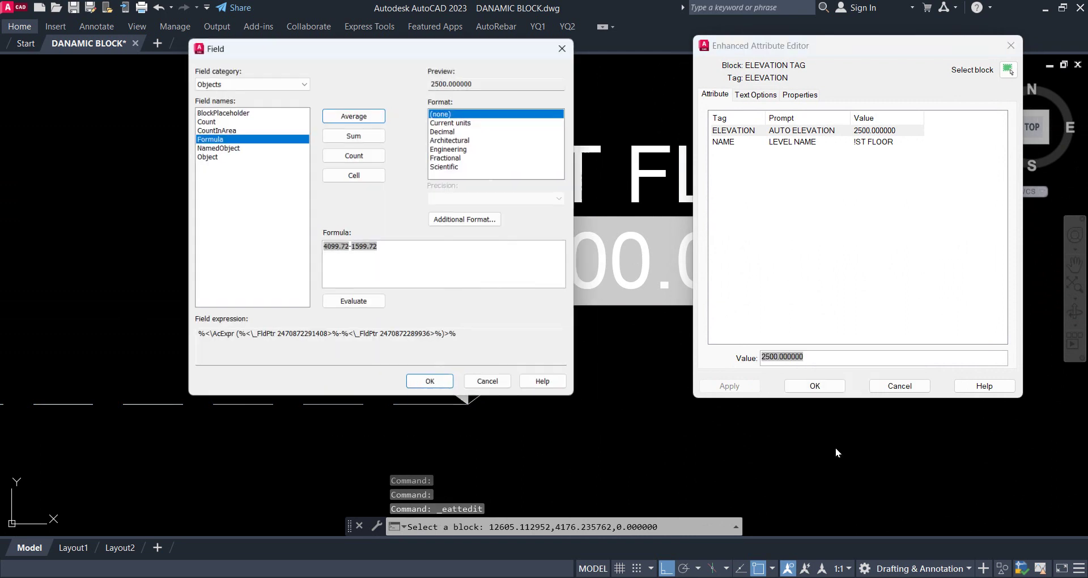
pyautogui.click(445, 129)
pyautogui.click(489, 199)
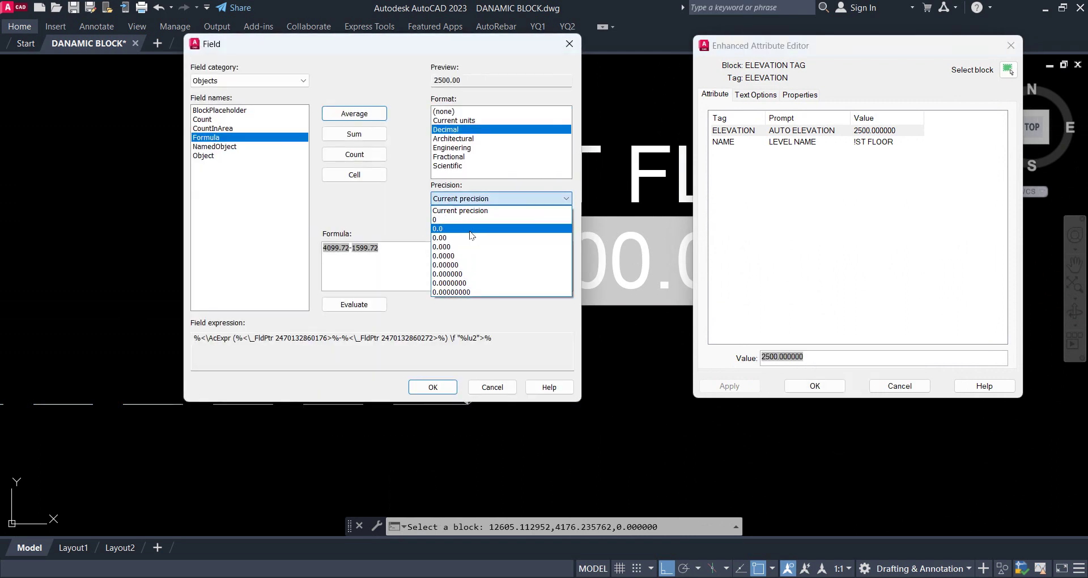
pyautogui.click(470, 237)
# Give the field a 0.001 conversion factor, + prefix and m suffix, showing +2.50m
pyautogui.click(492, 224)
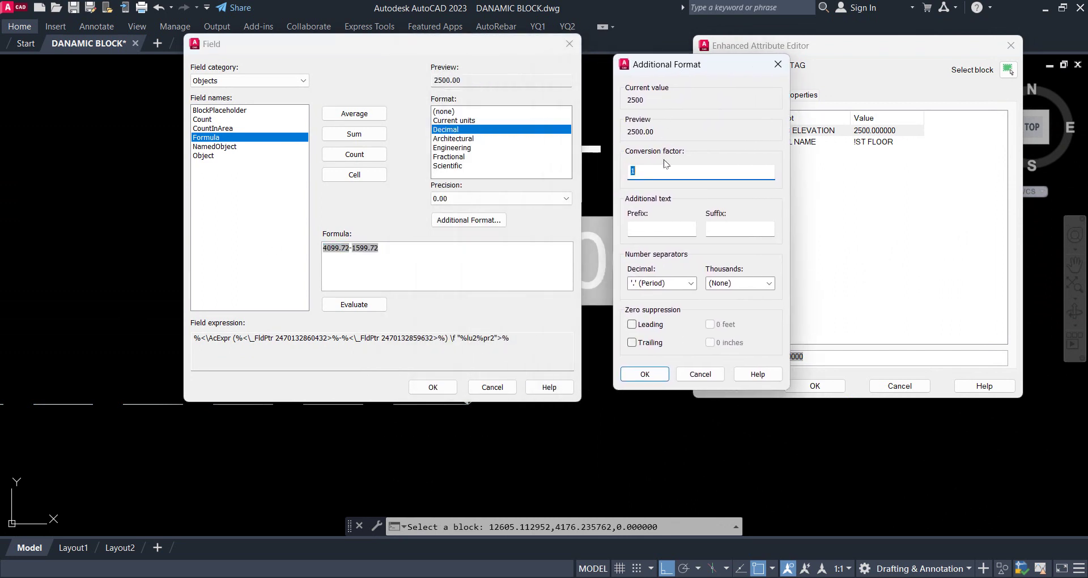
pyautogui.write('0.')
pyautogui.write('00')
pyautogui.write('1')
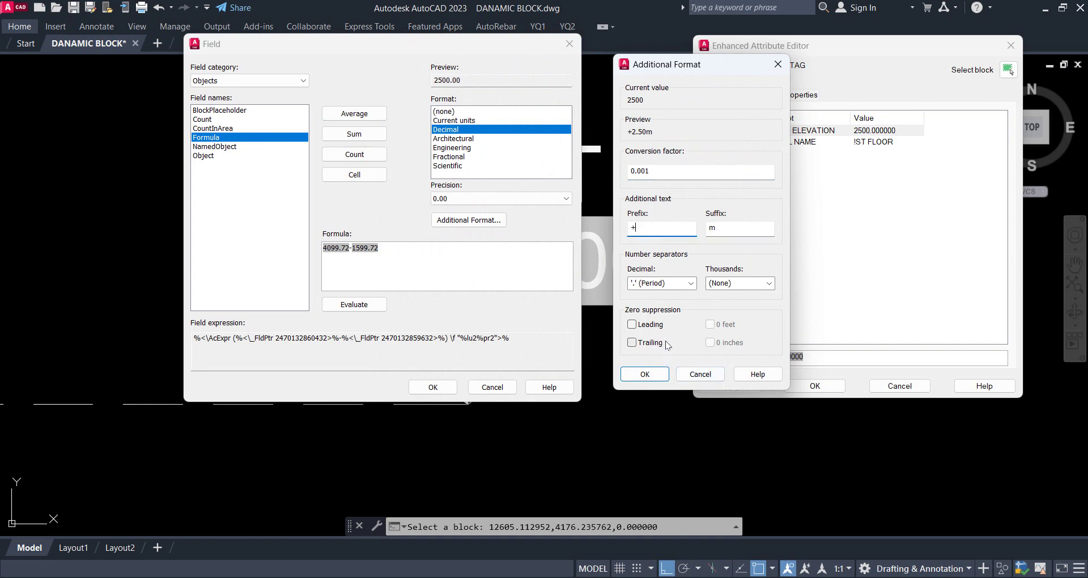
pyautogui.click(655, 377)
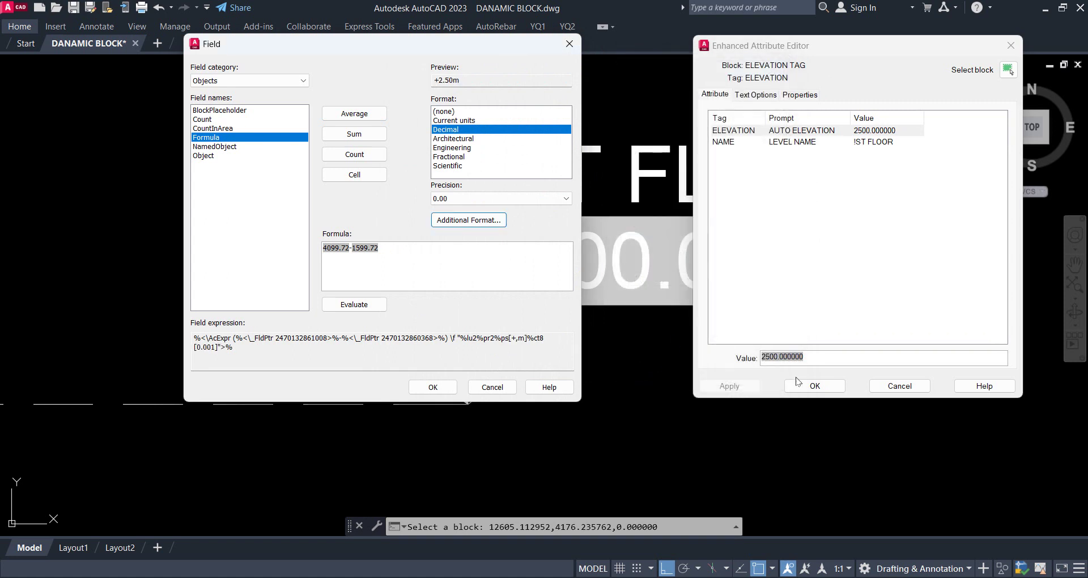
pyautogui.click(435, 387)
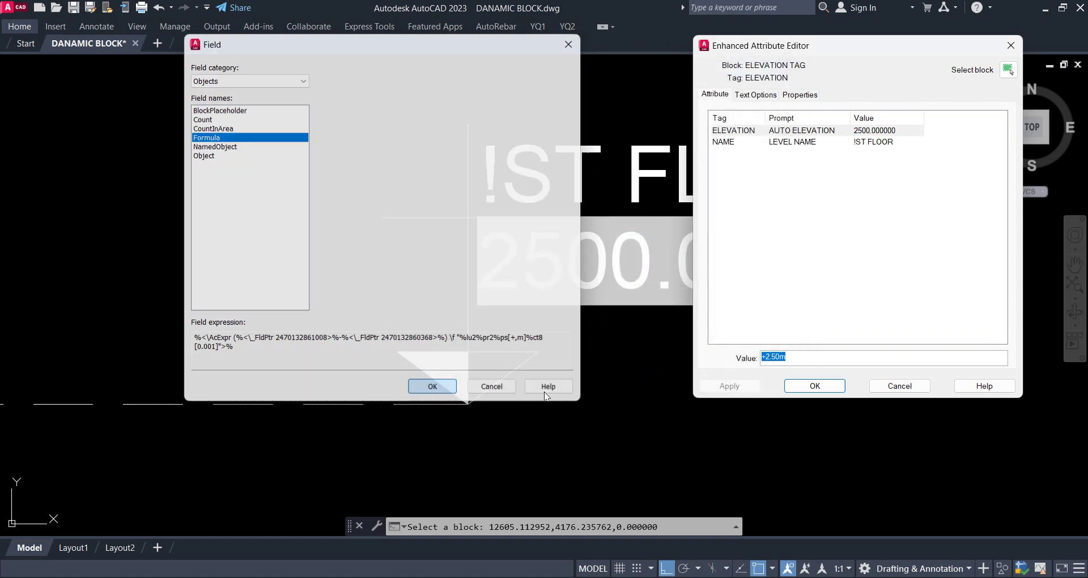
pyautogui.click(815, 386)
pyautogui.scroll(2, 548, 309)
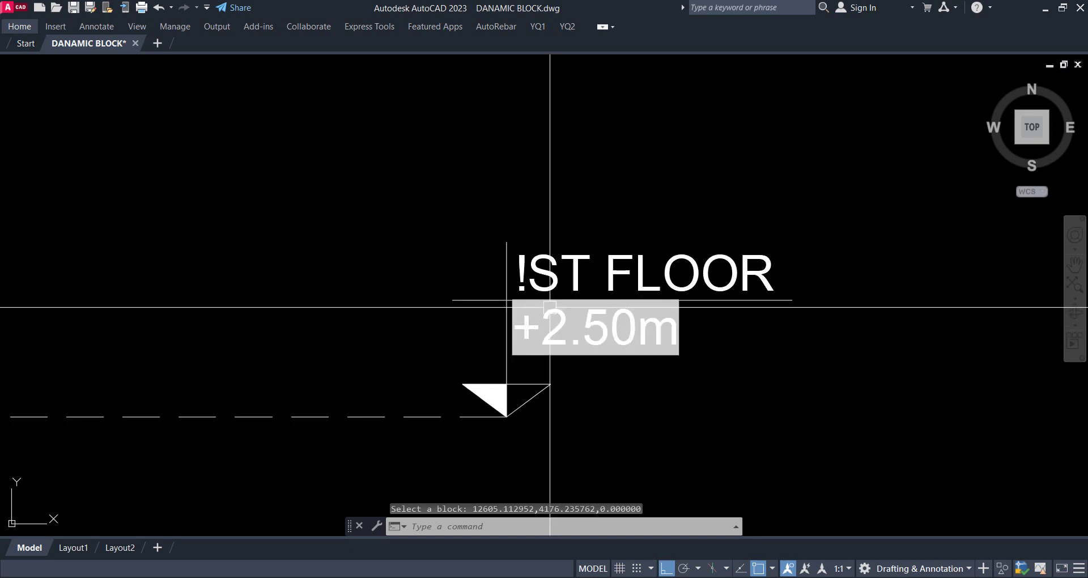
pyautogui.scroll(2, 548, 309)
# Correct the tag's level name to 1ST FLOOR
pyautogui.doubleClick(520, 363)
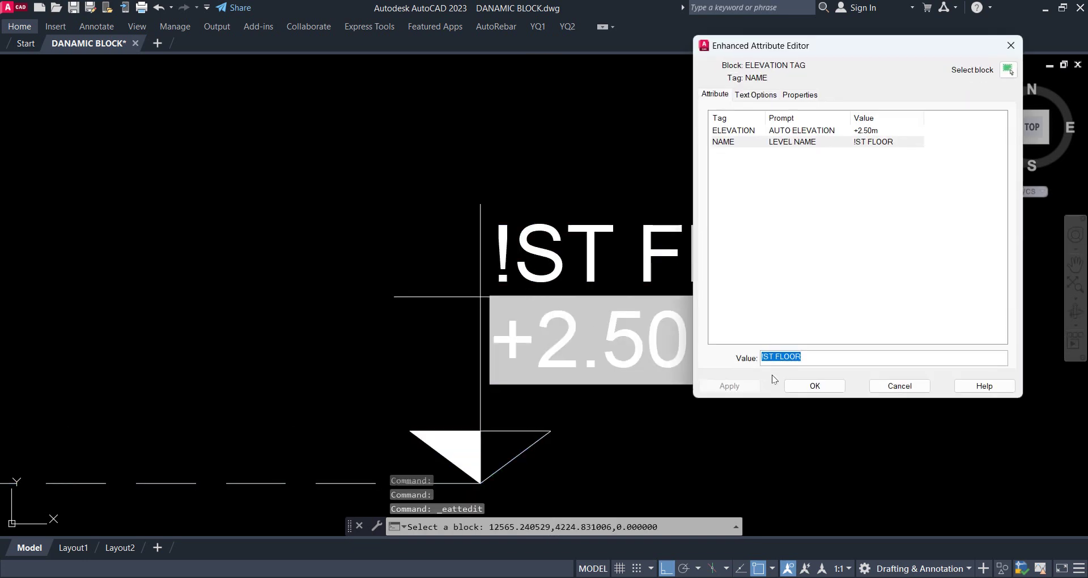
pyautogui.click(763, 358)
pyautogui.press('Delete')
pyautogui.write('1')
pyautogui.click(814, 386)
# Copy the 1ST FLOOR tag 4000 units straight up
pyautogui.scroll(-5, 704, 352)
pyautogui.click(722, 398)
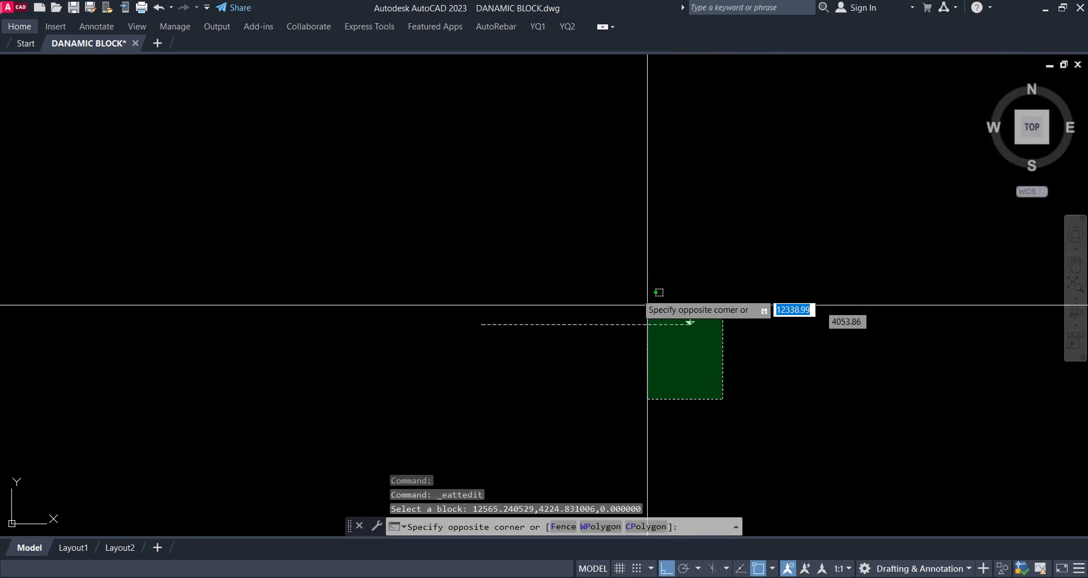
pyautogui.click(647, 305)
pyautogui.write('cp')
pyautogui.press('Return')
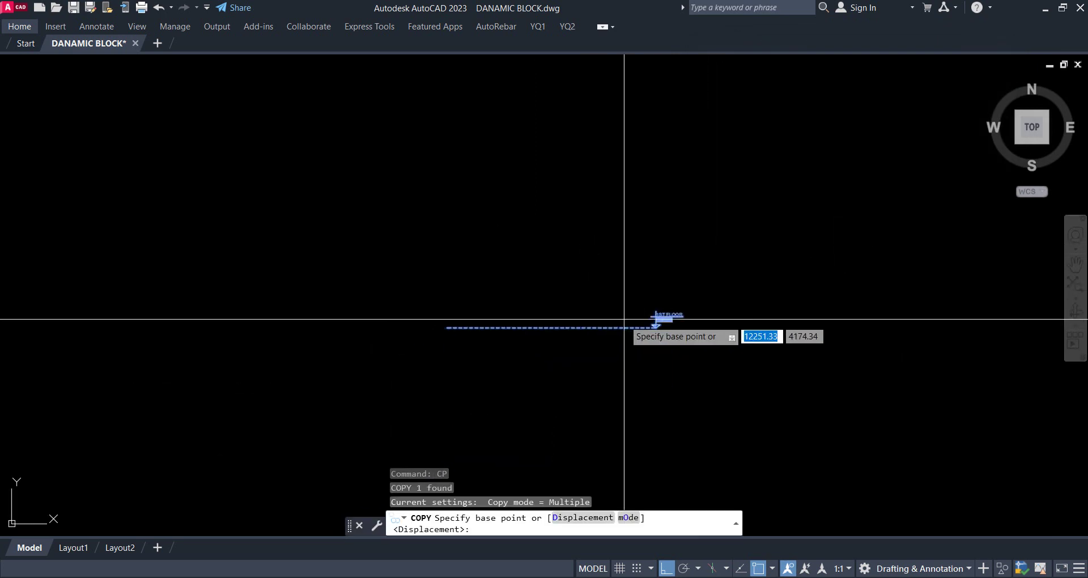
pyautogui.click(613, 327)
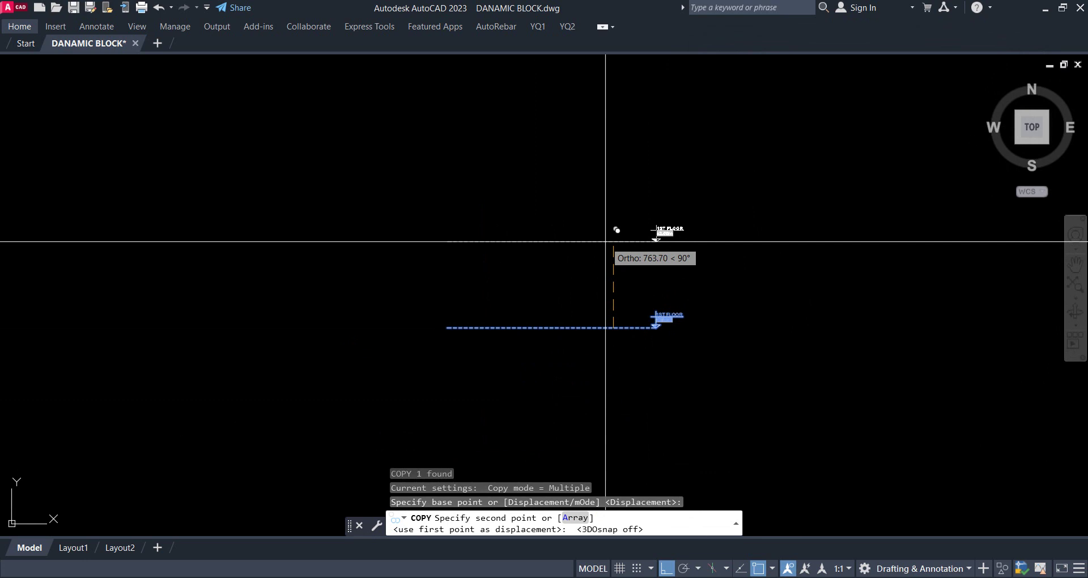
pyautogui.scroll(4, 607, 237)
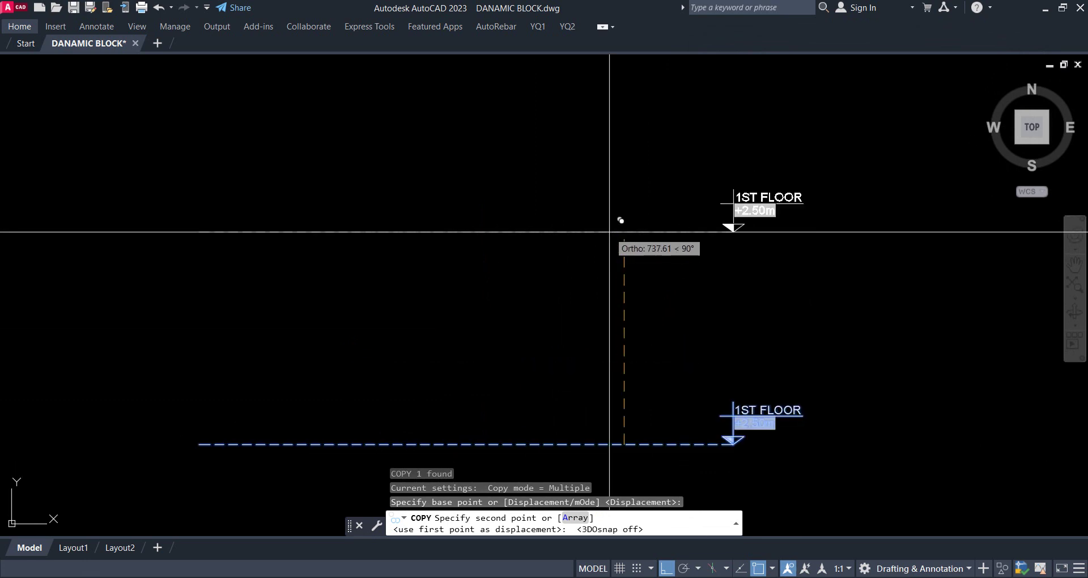
pyautogui.write('4000')
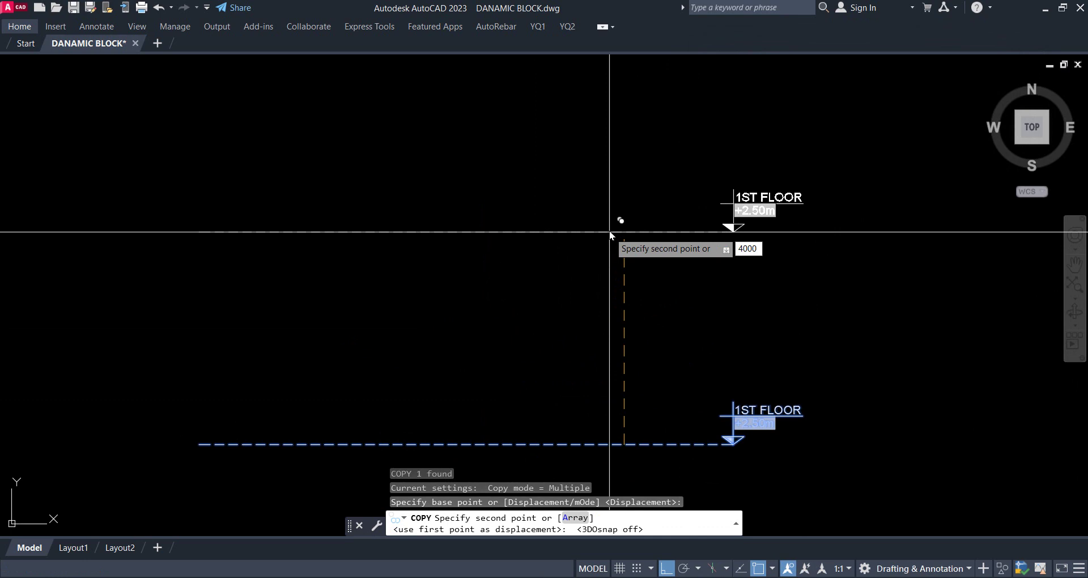
pyautogui.press('Return')
pyautogui.scroll(-3, 622, 219)
pyautogui.scroll(-2, 629, 244)
pyautogui.press('Escape')
# Regenerate so the copied tag's elevation field reads +6.50m
pyautogui.scroll(-2, 632, 255)
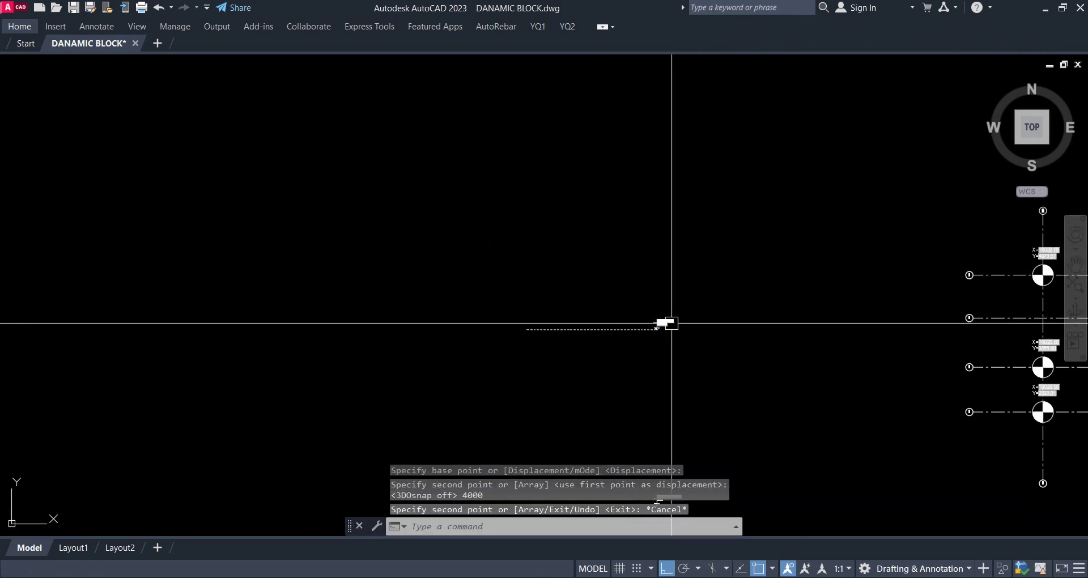
pyautogui.scroll(2, 657, 314)
pyautogui.scroll(2, 646, 309)
pyautogui.scroll(-10, 646, 303)
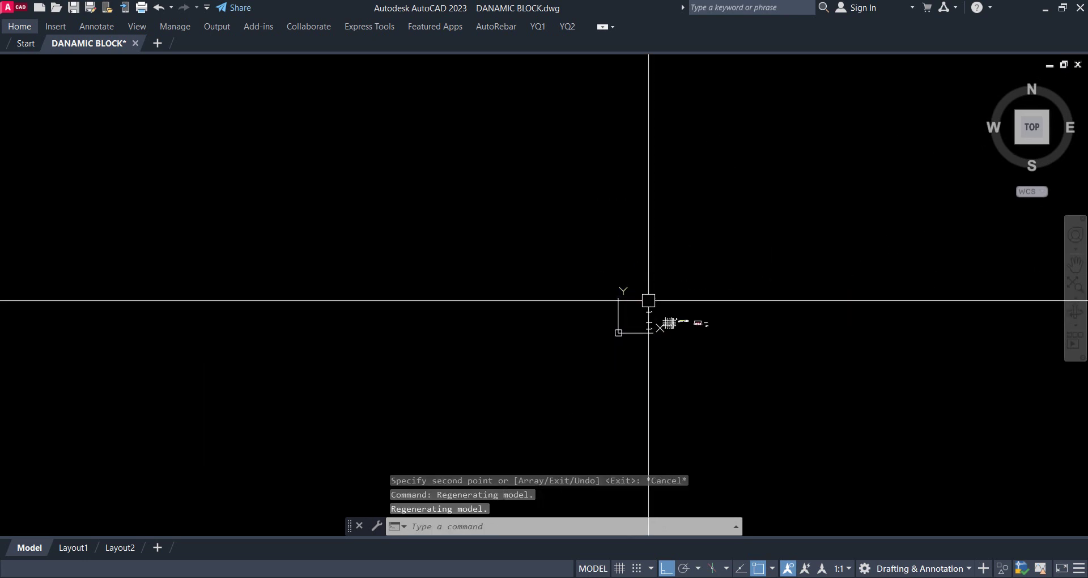
pyautogui.scroll(2, 663, 340)
pyautogui.scroll(2, 672, 368)
pyautogui.scroll(3, 646, 351)
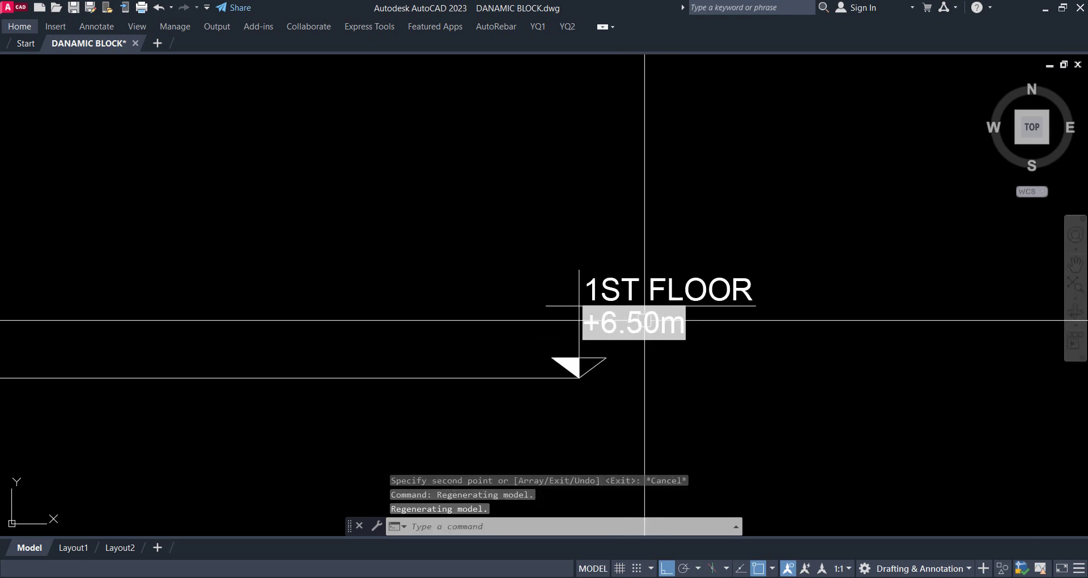
pyautogui.write('RE')
pyautogui.press('Return')
pyautogui.scroll(2, 628, 318)
pyautogui.scroll(2, 595, 308)
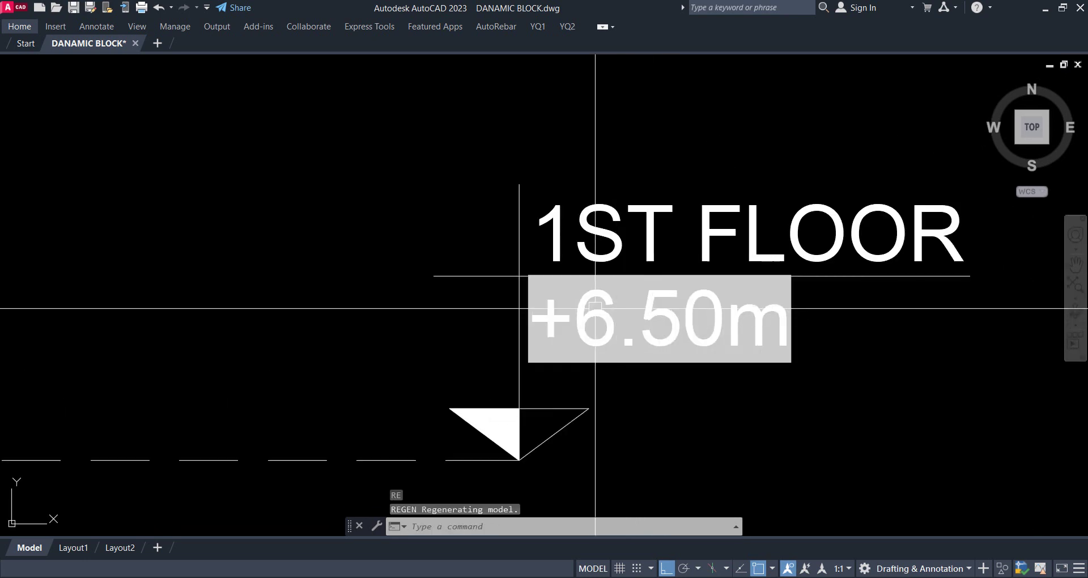
pyautogui.scroll(-2, 595, 308)
pyautogui.scroll(-2, 596, 309)
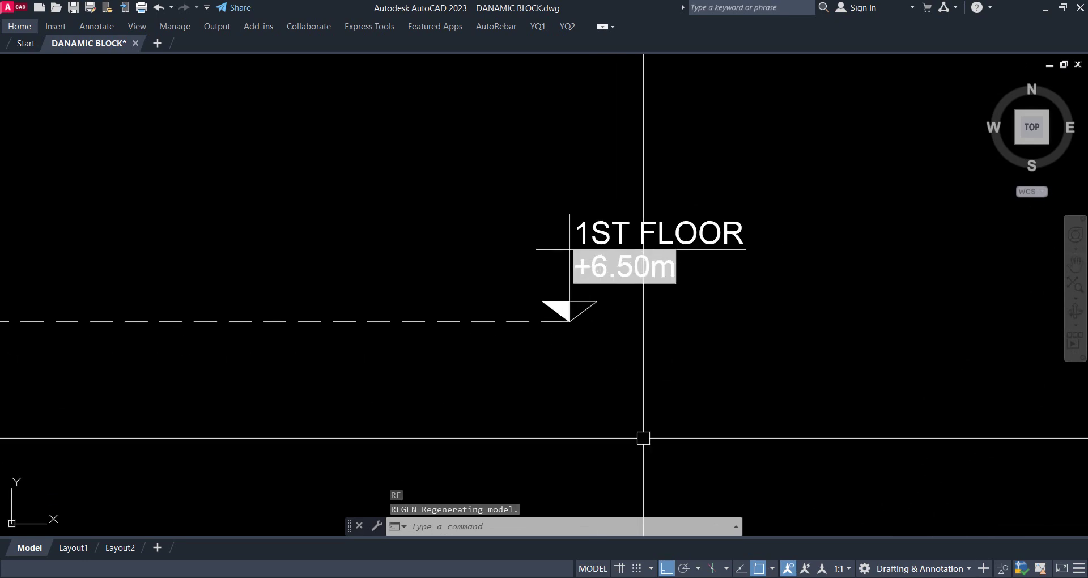